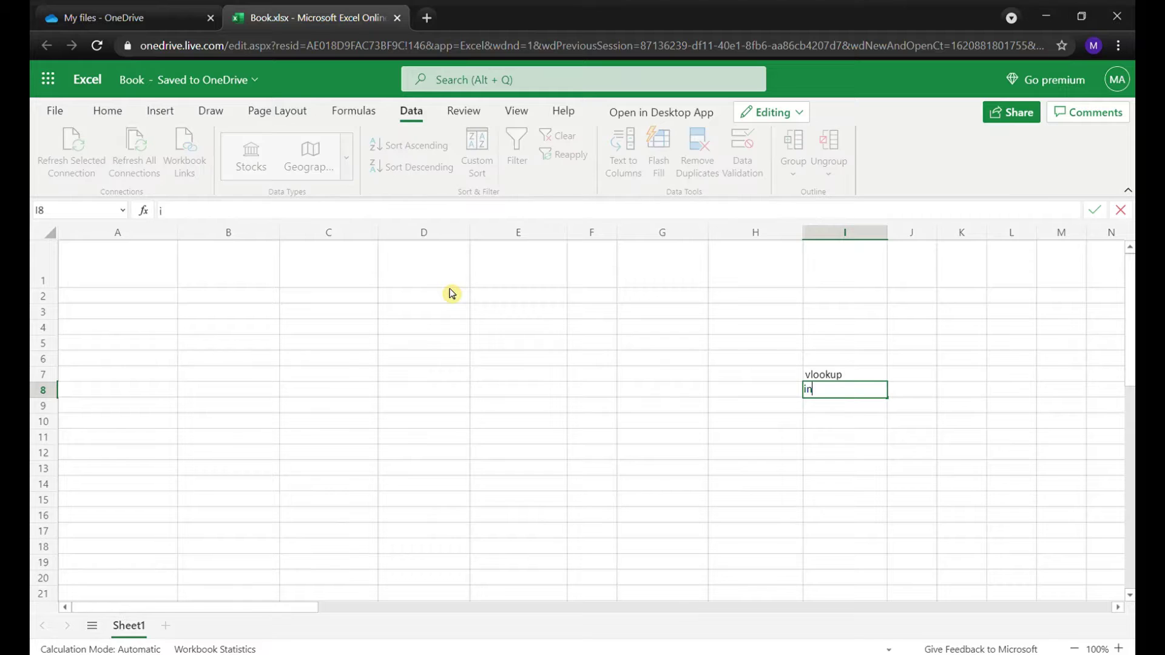
- List index match and xlookup in cells I8 and I9 beneath the vlookup entry
{"action": "key", "text": "Return"}
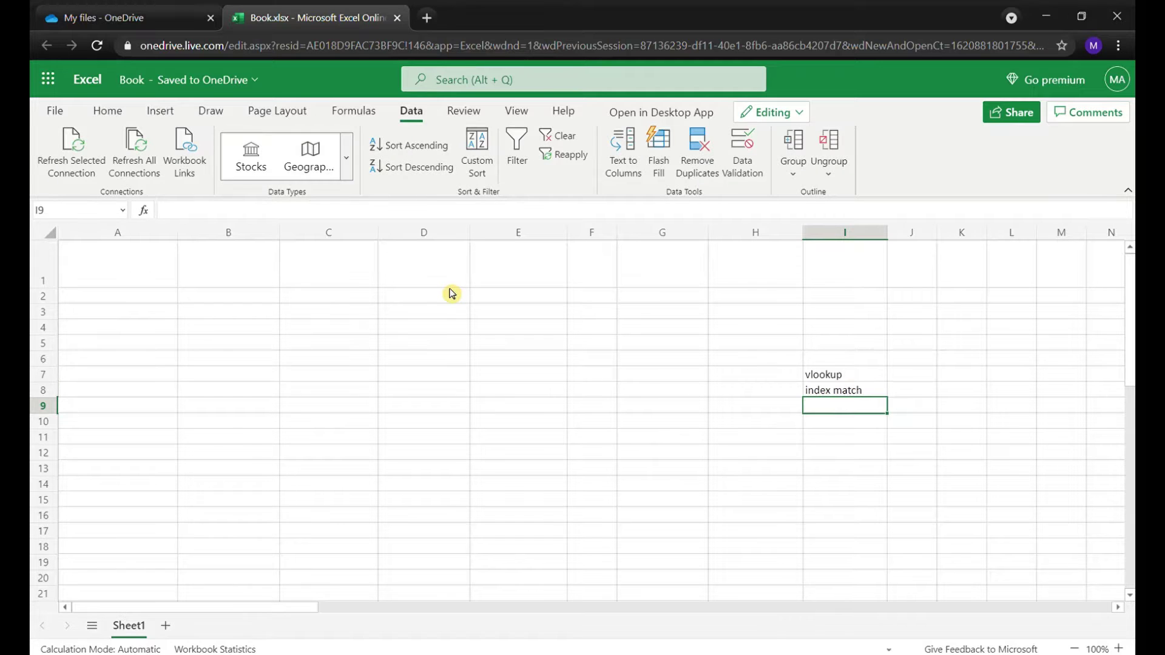
{"action": "type", "text": "xlookup"}
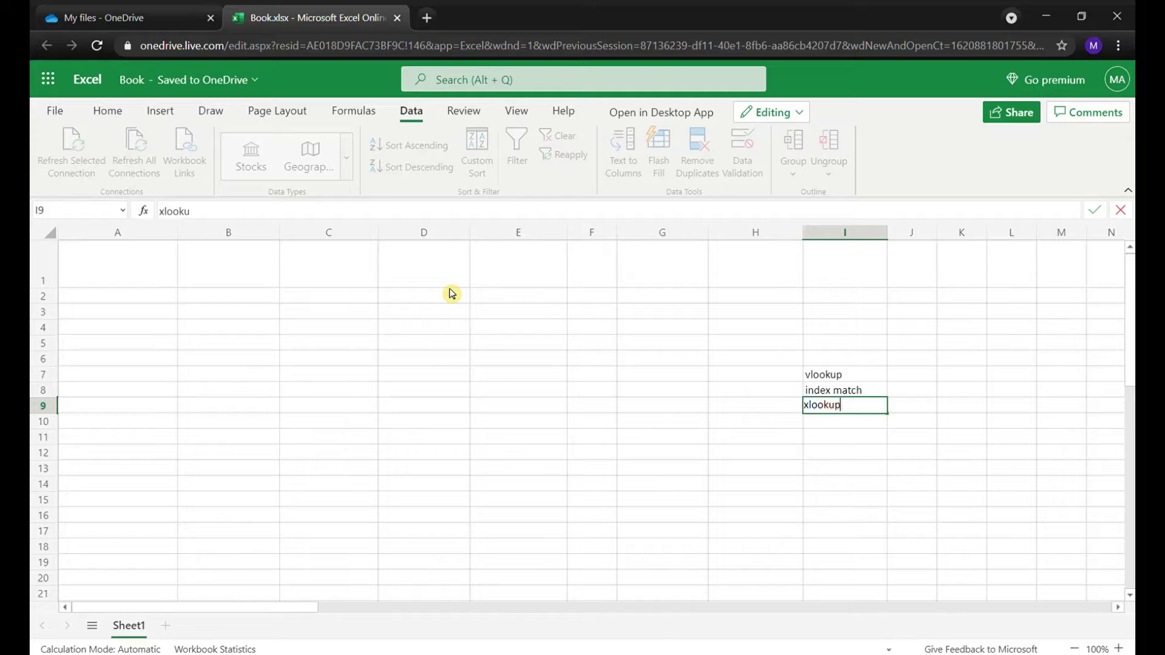
{"action": "key", "text": "Return"}
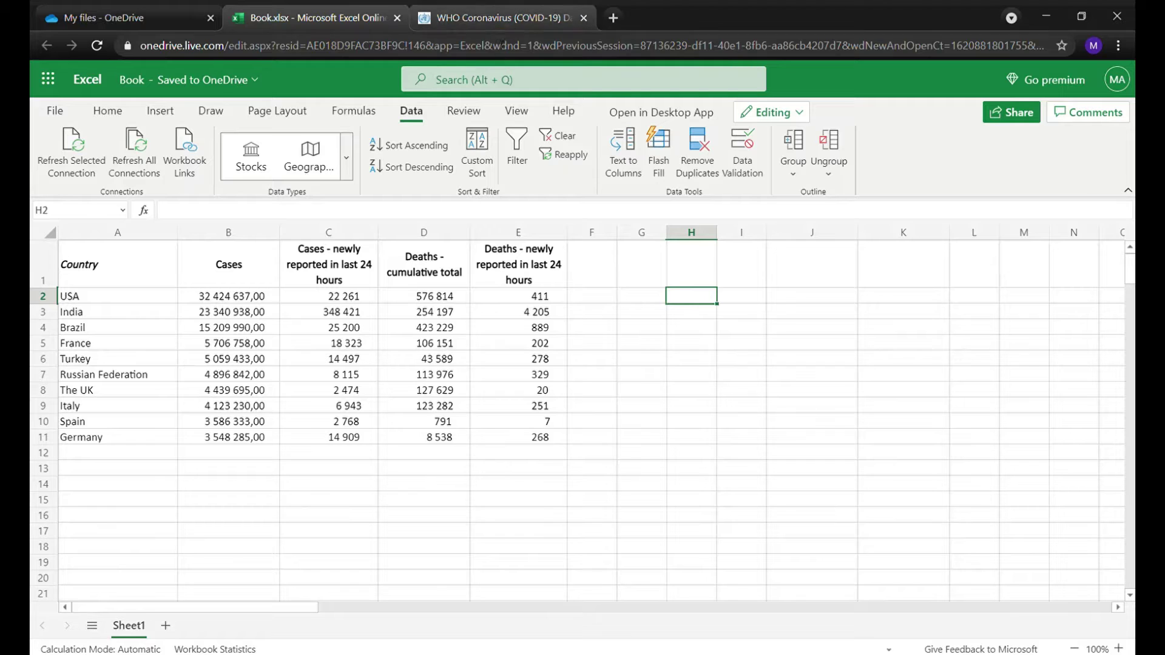
- Review the WHO COVID-19 data table in the browser, return to the workbook, and enter Brazil in cell G2
{"action": "left_click", "coordinate": [504, 13]}
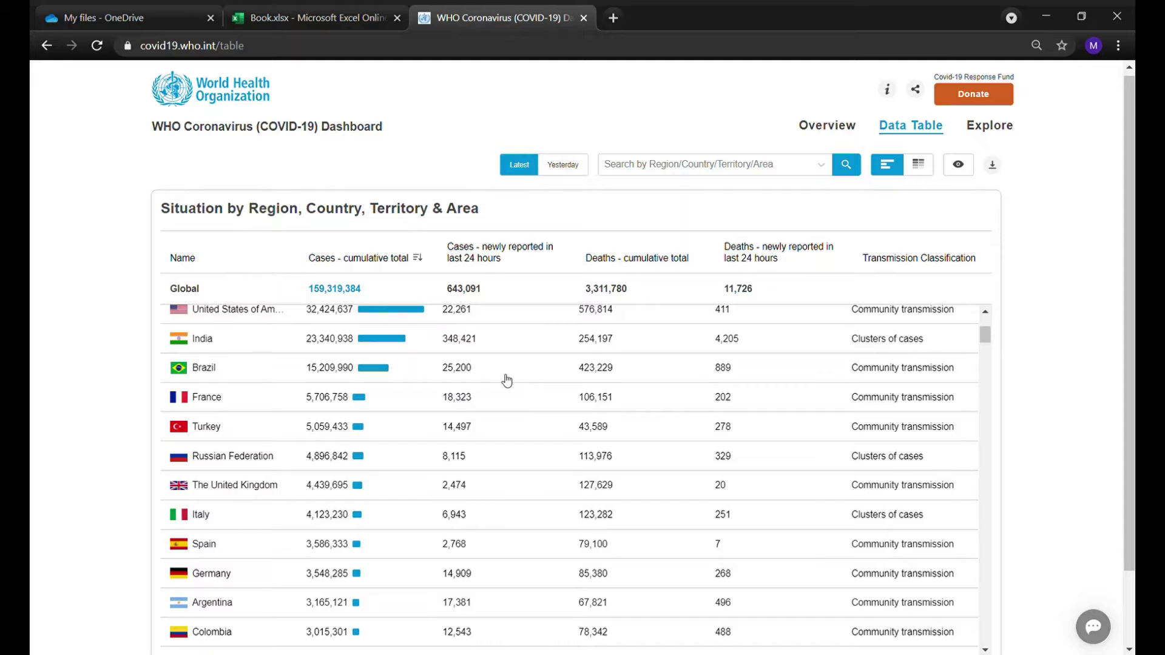
{"action": "left_click", "coordinate": [318, 15]}
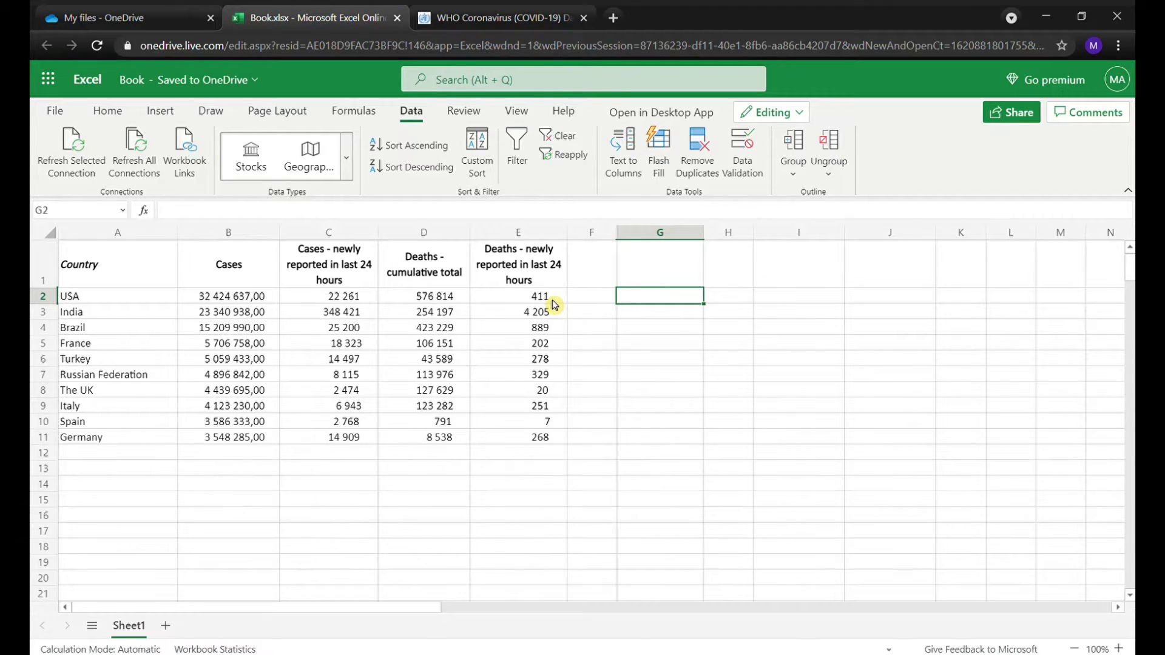
{"action": "type", "text": "Brazil"}
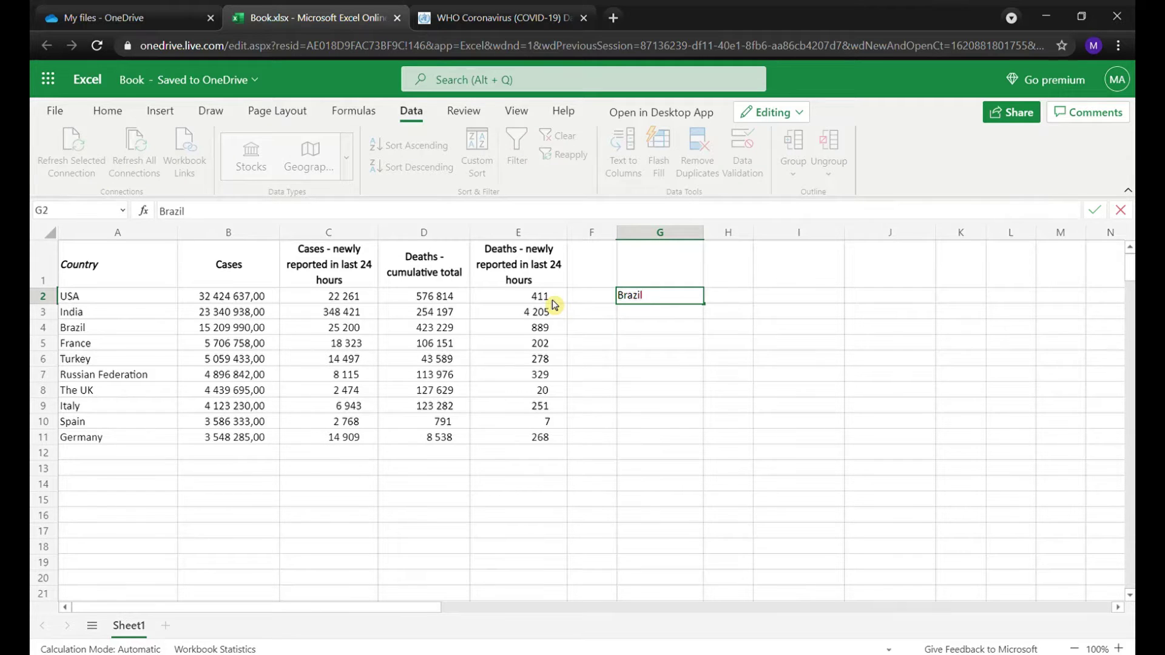
{"action": "key", "text": "Return"}
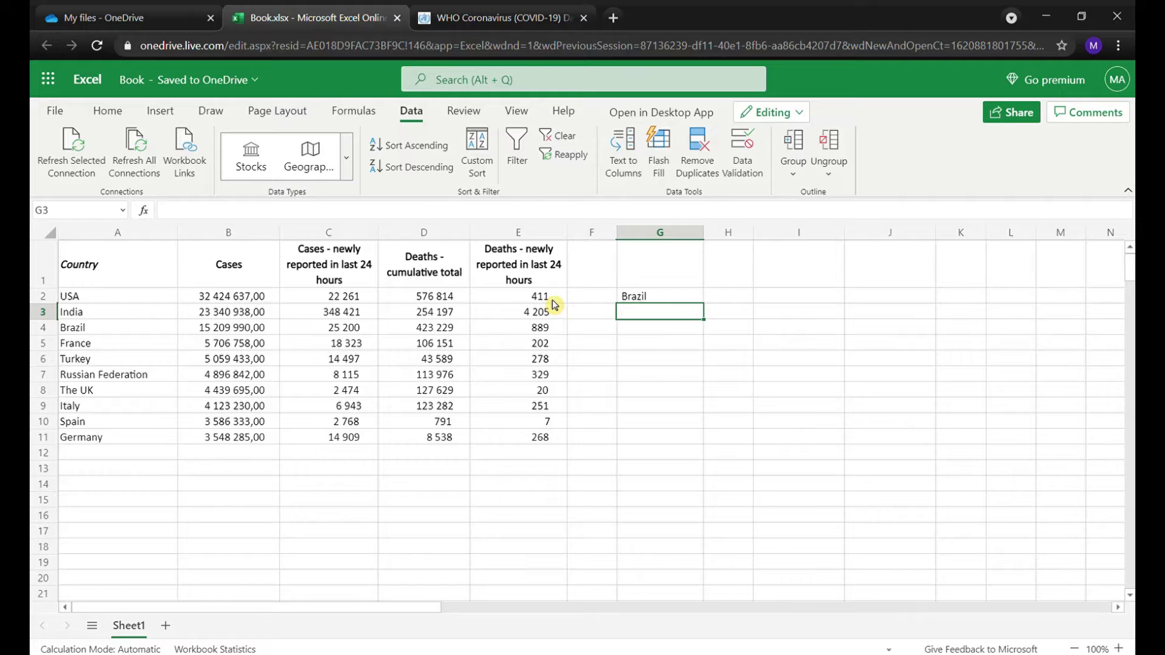
- Look up the country's case count in G3 with the exact-match formula =VLOOKUP(G2;A:B;2;0)
{"action": "type", "text": "=VLOOKUP("}
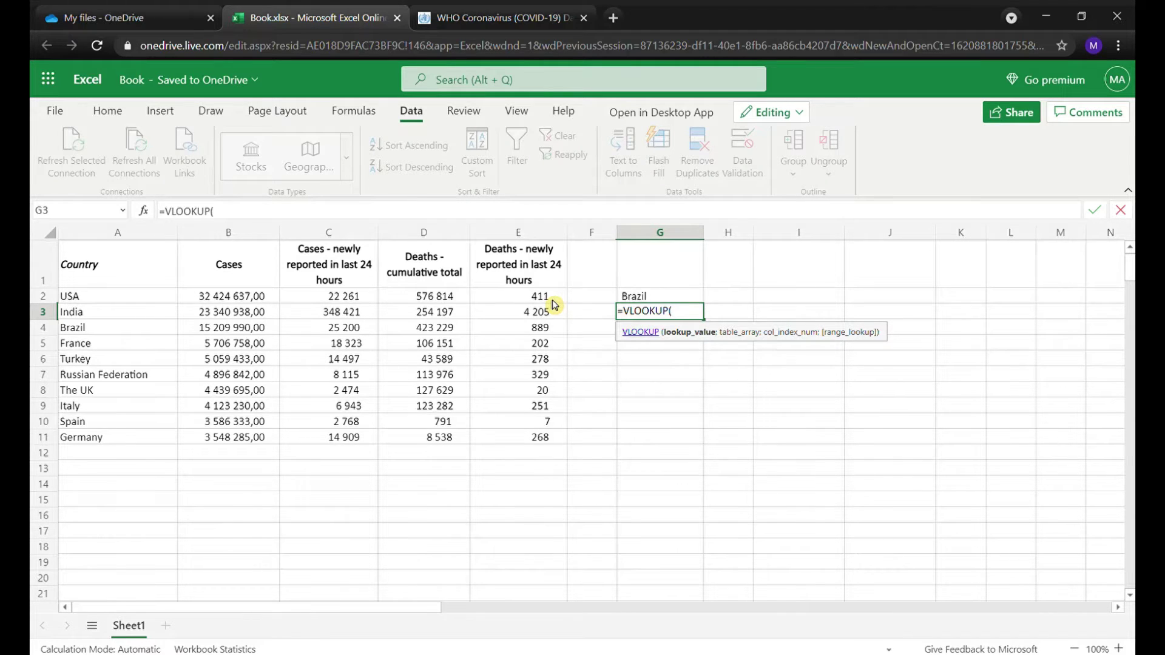
{"action": "key", "text": "Up"}
{"action": "type", "text": ";"}
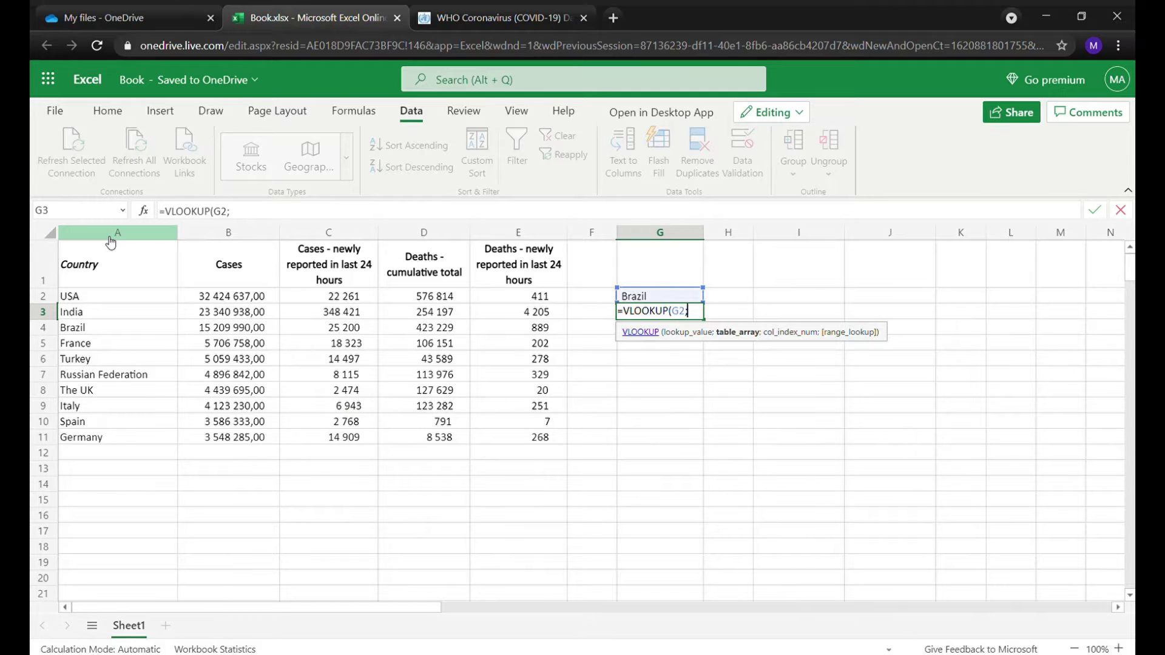
{"action": "left_click_drag", "start_coordinate": [110, 241], "coordinate": [210, 262]}
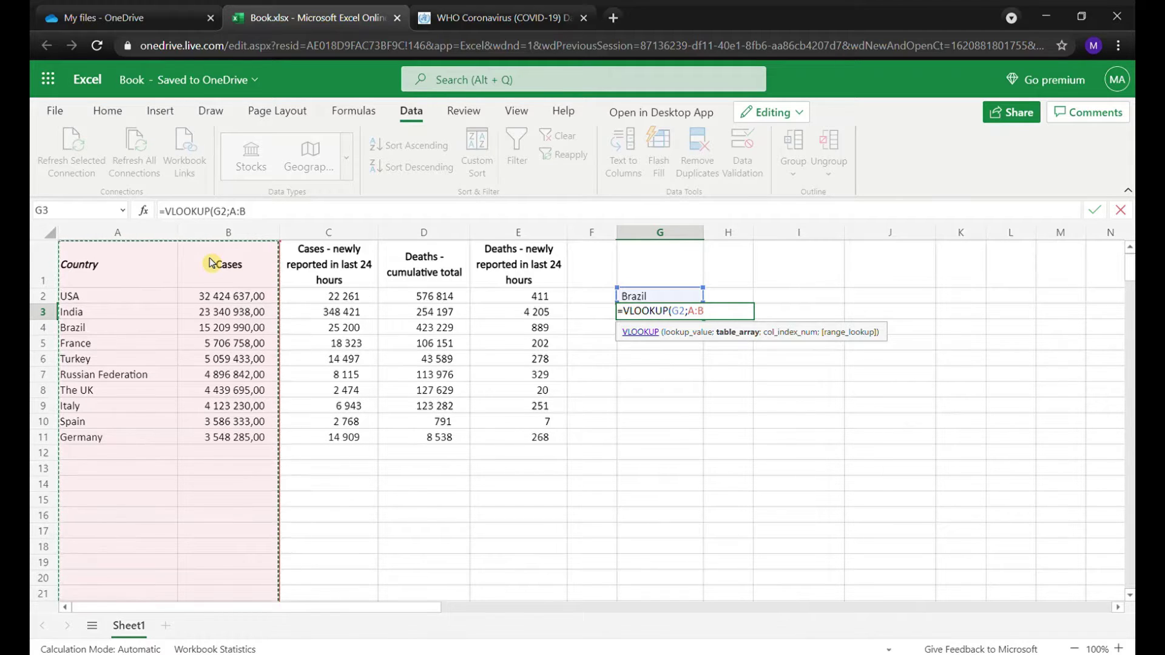
{"action": "type", "text": ";"}
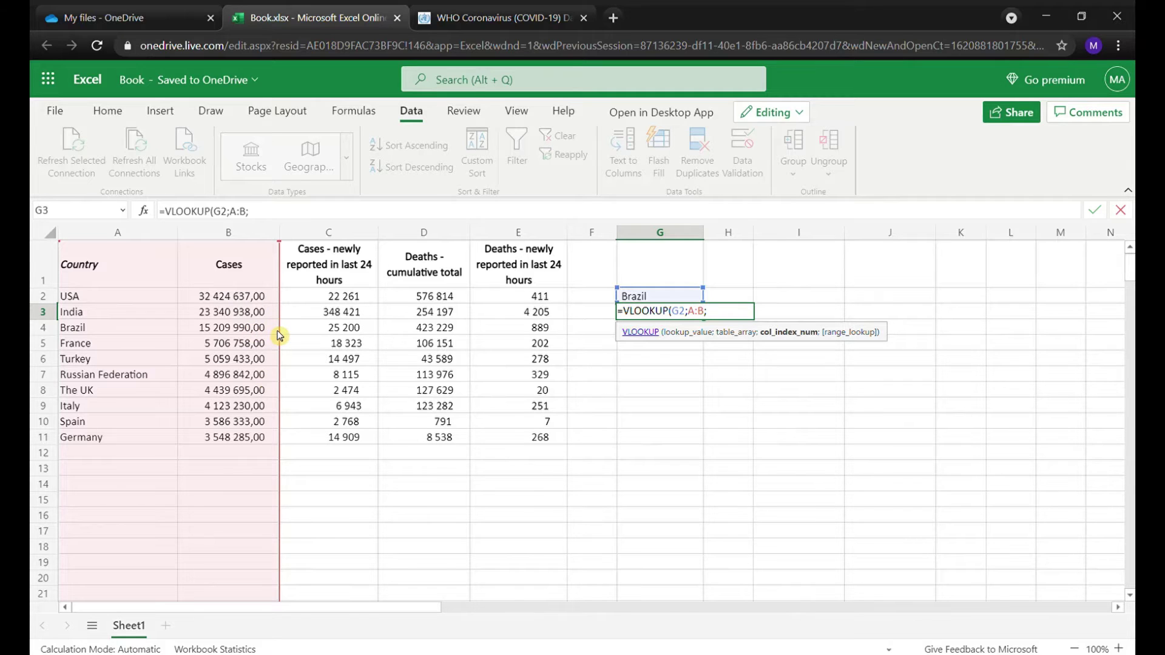
{"action": "type", "text": "2;"}
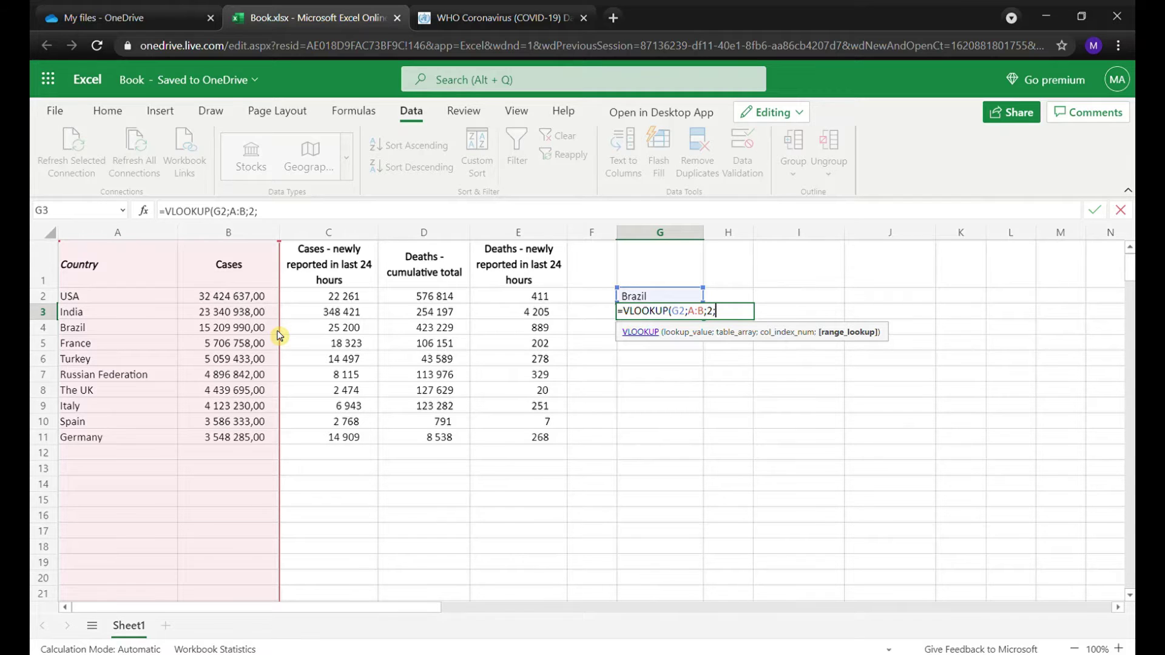
{"action": "type", "text": "0"}
{"action": "key", "text": "Return"}
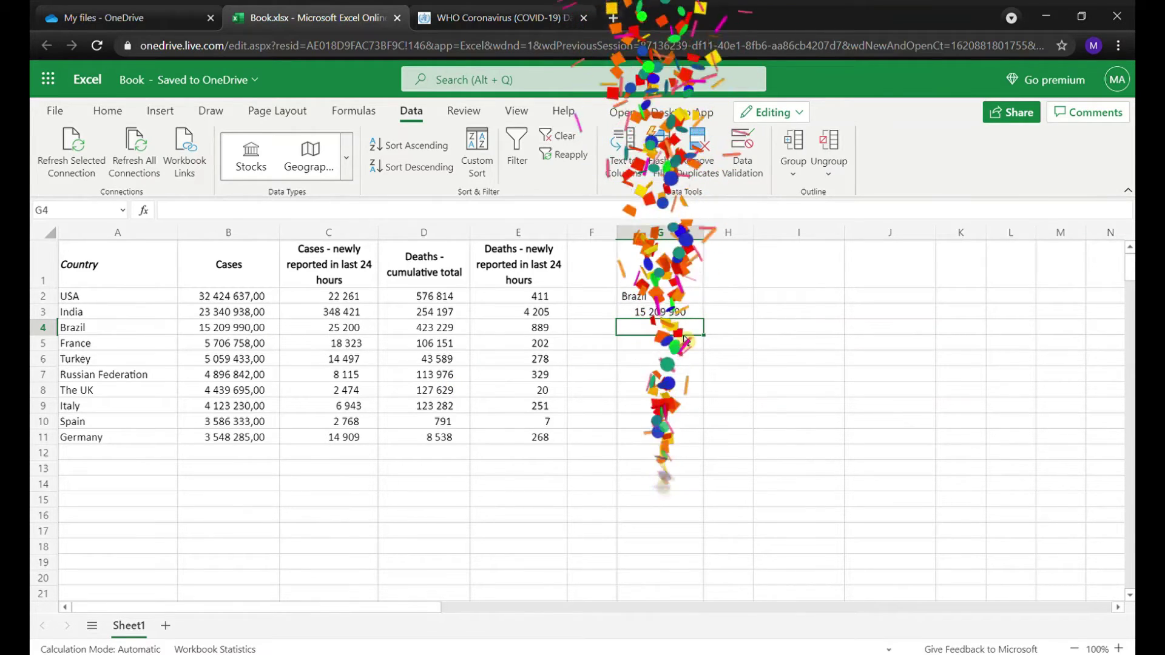
{"action": "key", "text": "Up"}
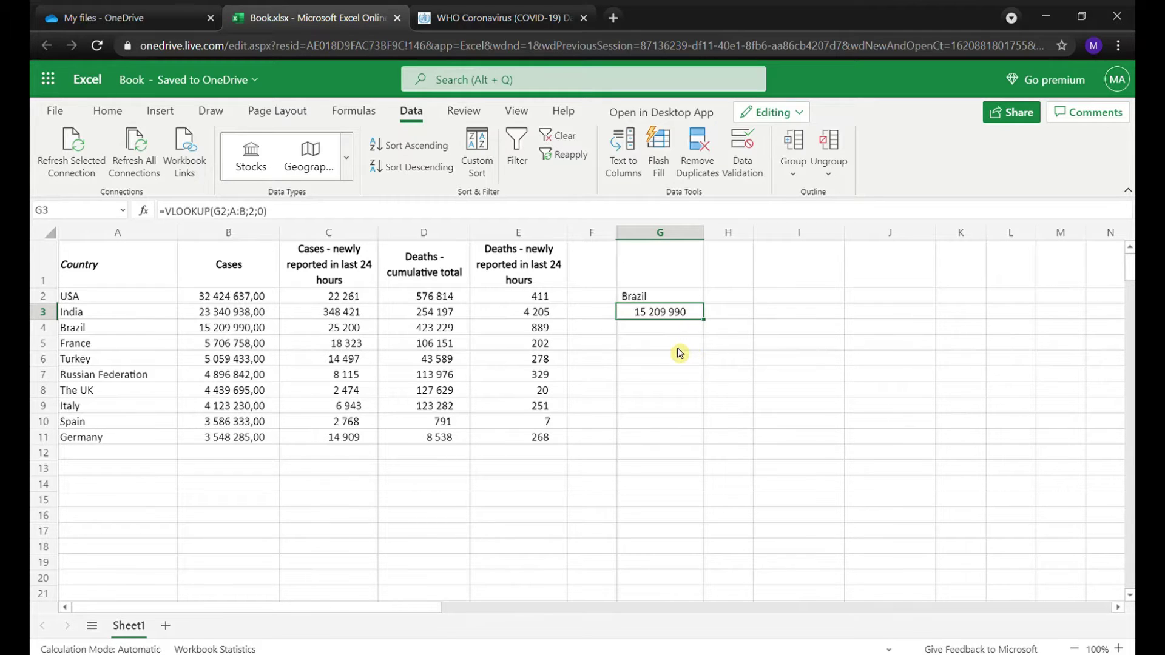
- Enter the text vlookup in cell H5, below Brazil
{"action": "left_click", "coordinate": [679, 351]}
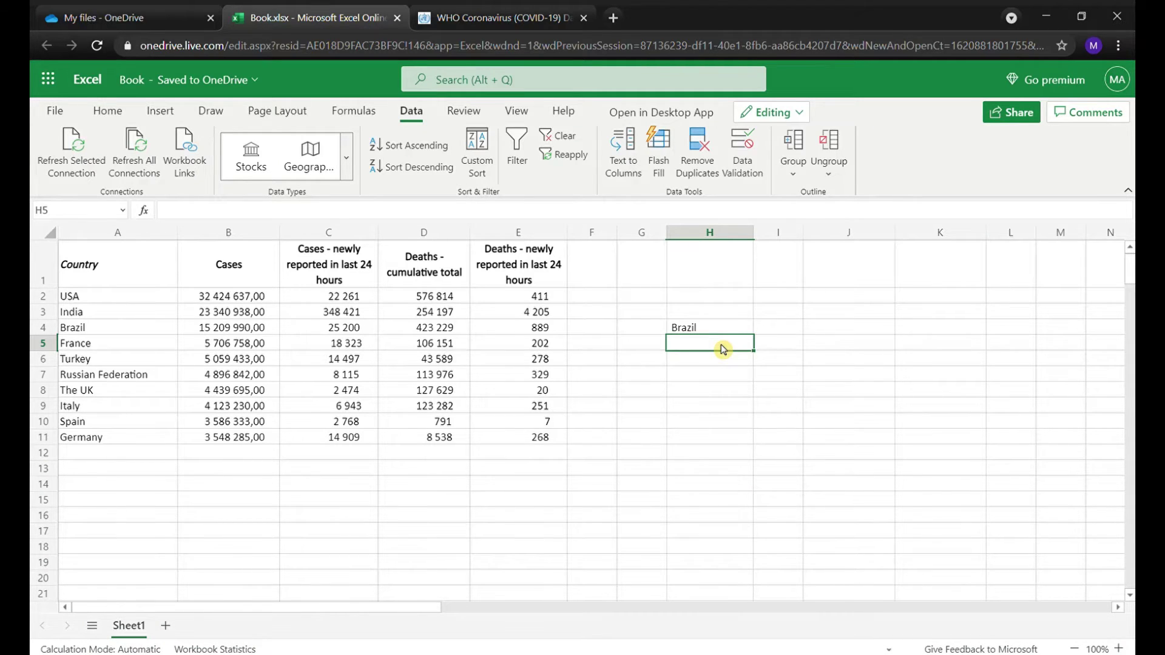
{"action": "type", "text": "v"}
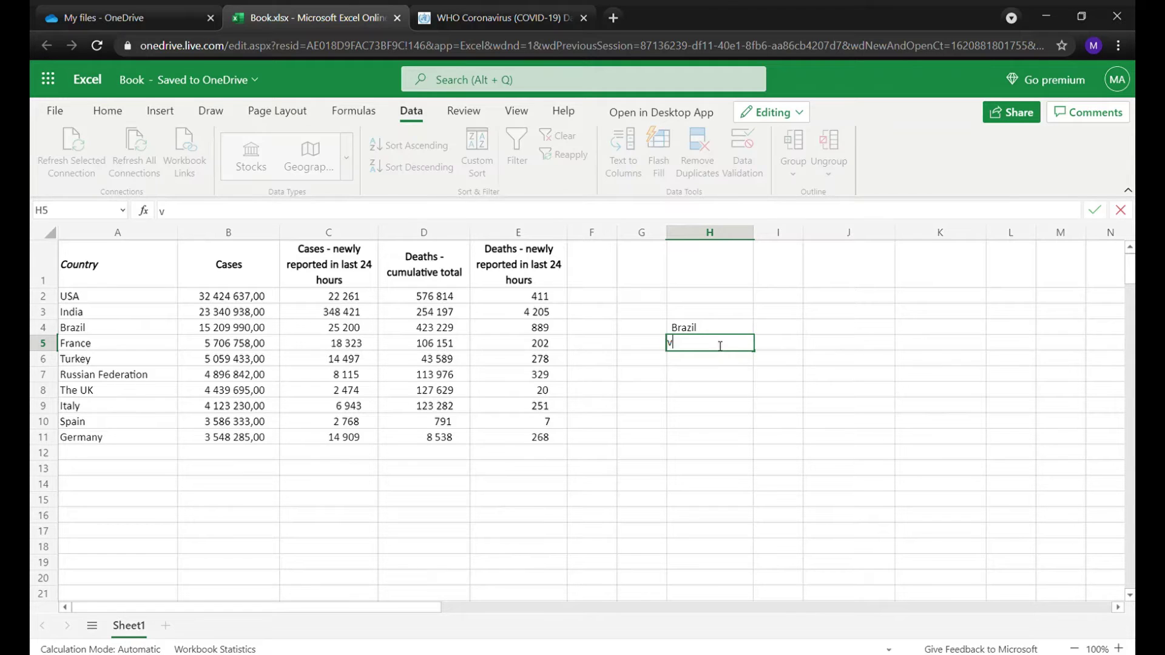
{"action": "type", "text": "lookup"}
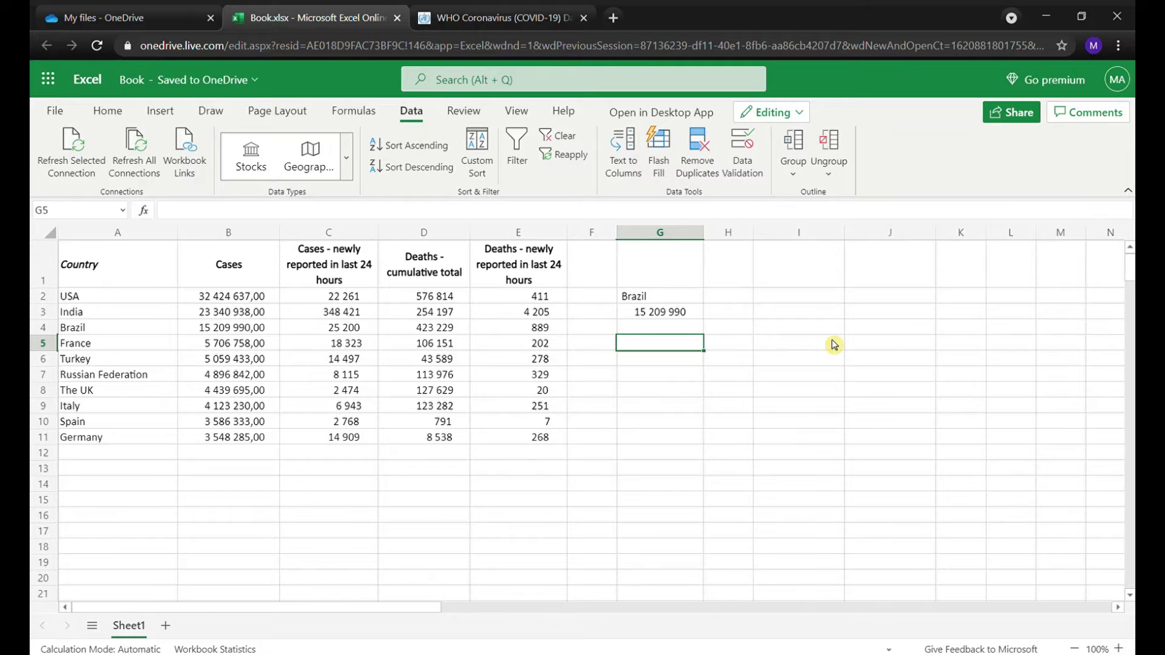
- Try a reverse lookup from the case count in G5 with the formula =VLOOKUP(G3;A:B;2;0)
{"action": "type", "text": "="}
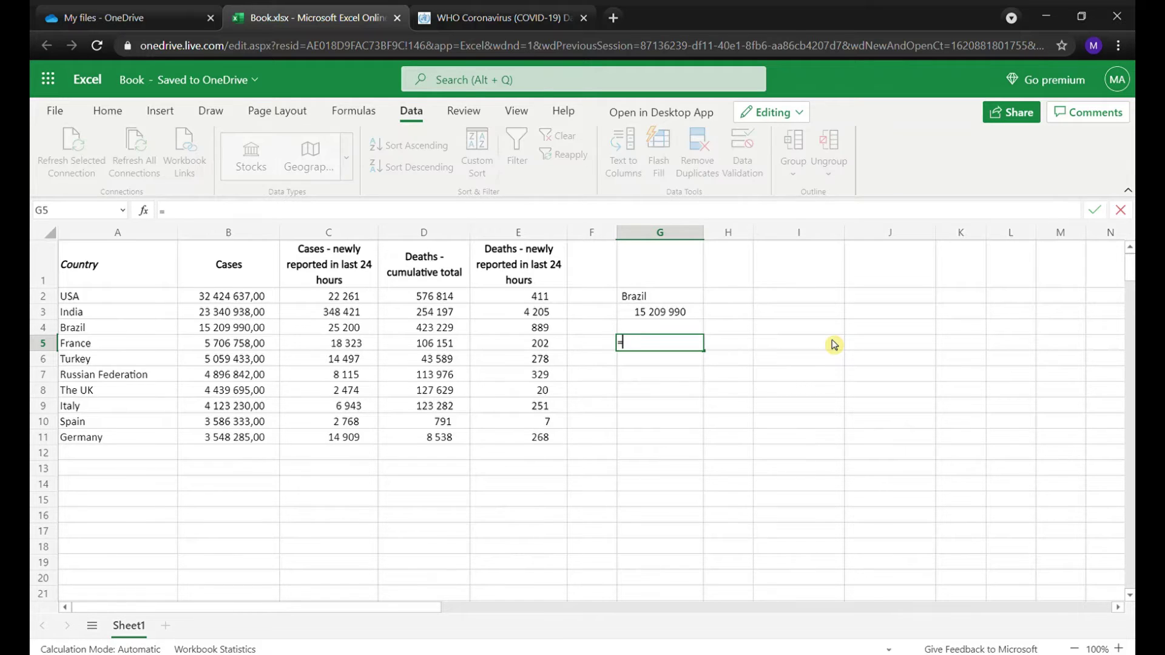
{"action": "type", "text": "vlo"}
{"action": "key", "text": "BackSpace"}
{"action": "key", "text": "Tab"}
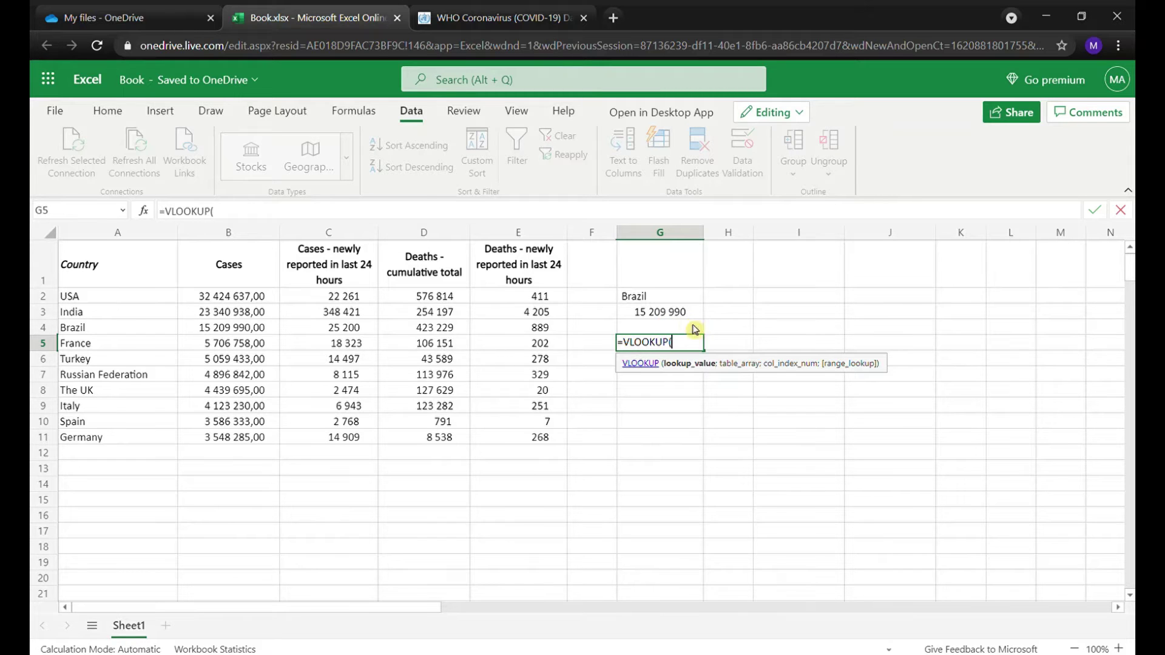
{"action": "left_click", "coordinate": [689, 318]}
{"action": "type", "text": ";"}
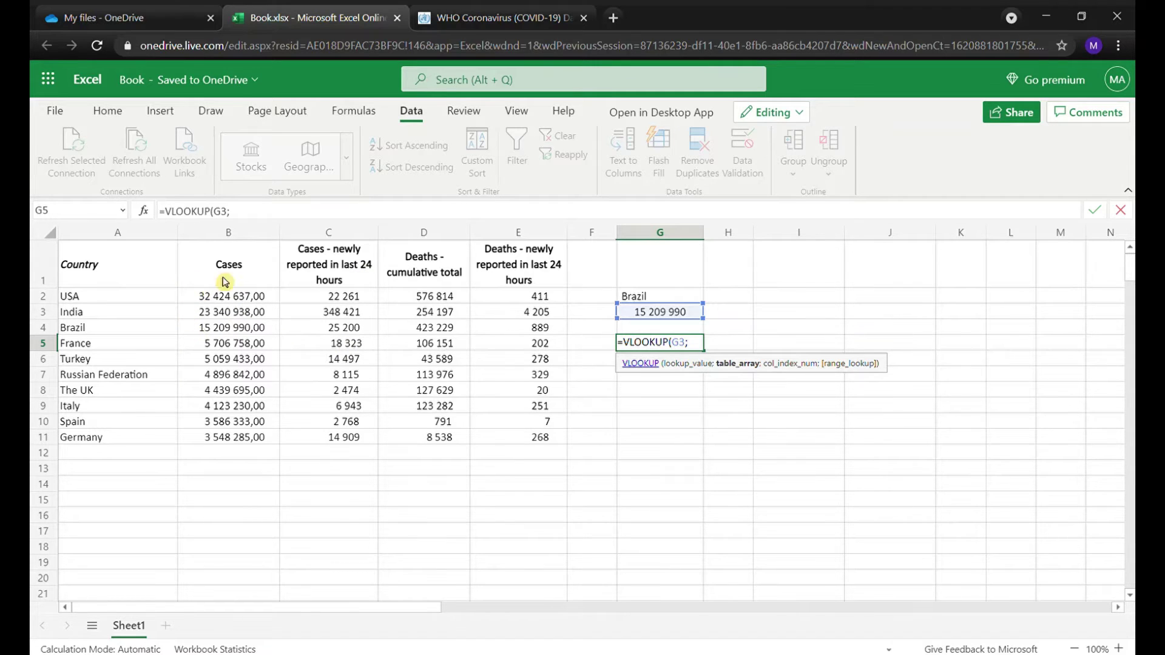
{"action": "left_click_drag", "start_coordinate": [231, 239], "coordinate": [161, 232]}
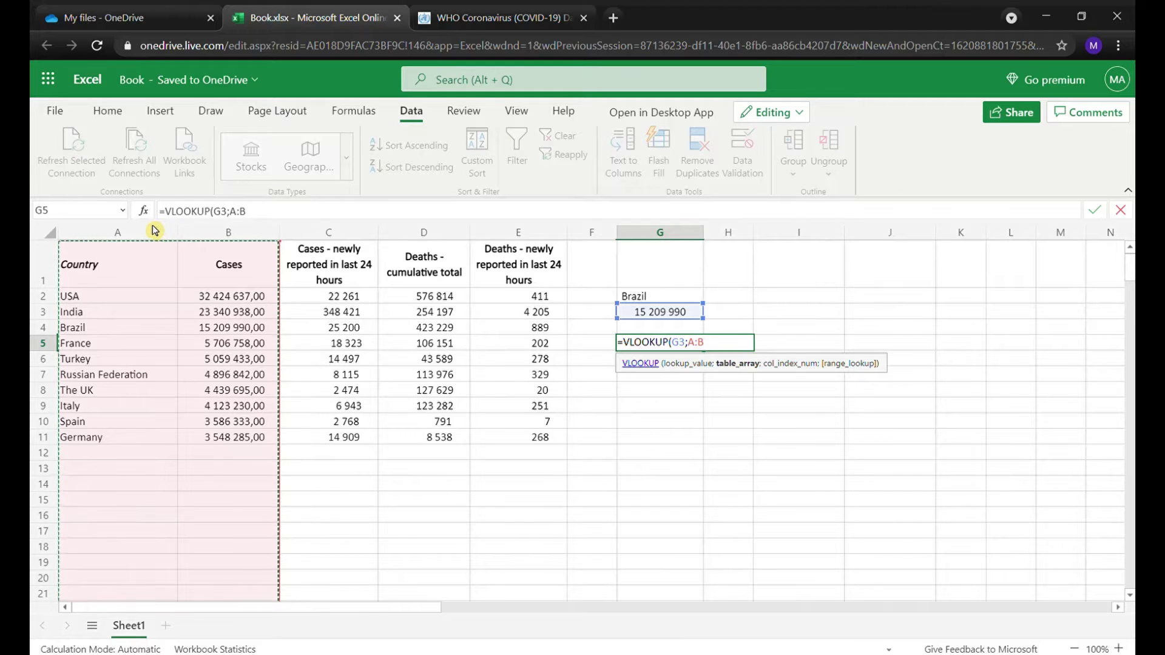
{"action": "type", "text": ";"}
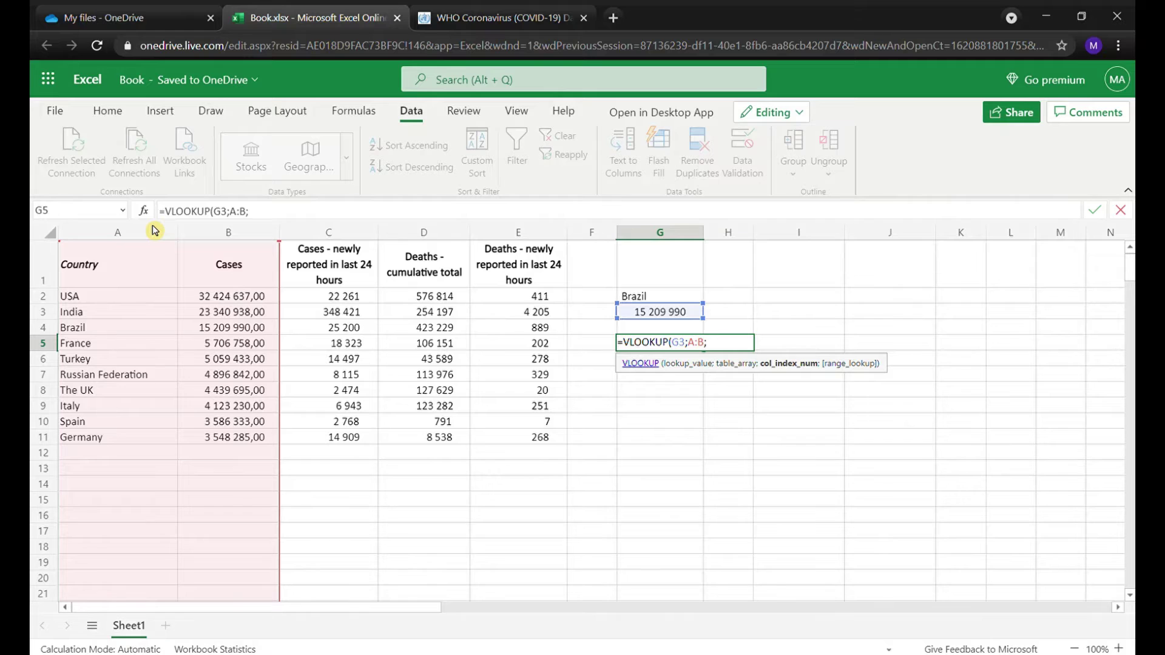
{"action": "type", "text": "2;0"}
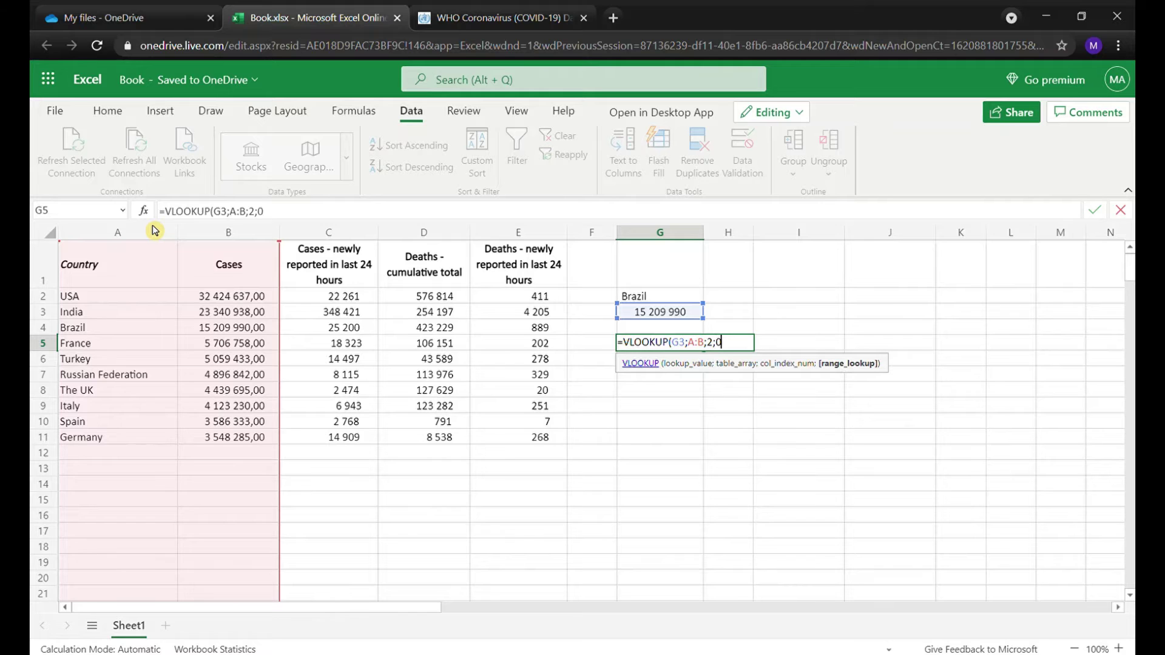
{"action": "key", "text": "Return"}
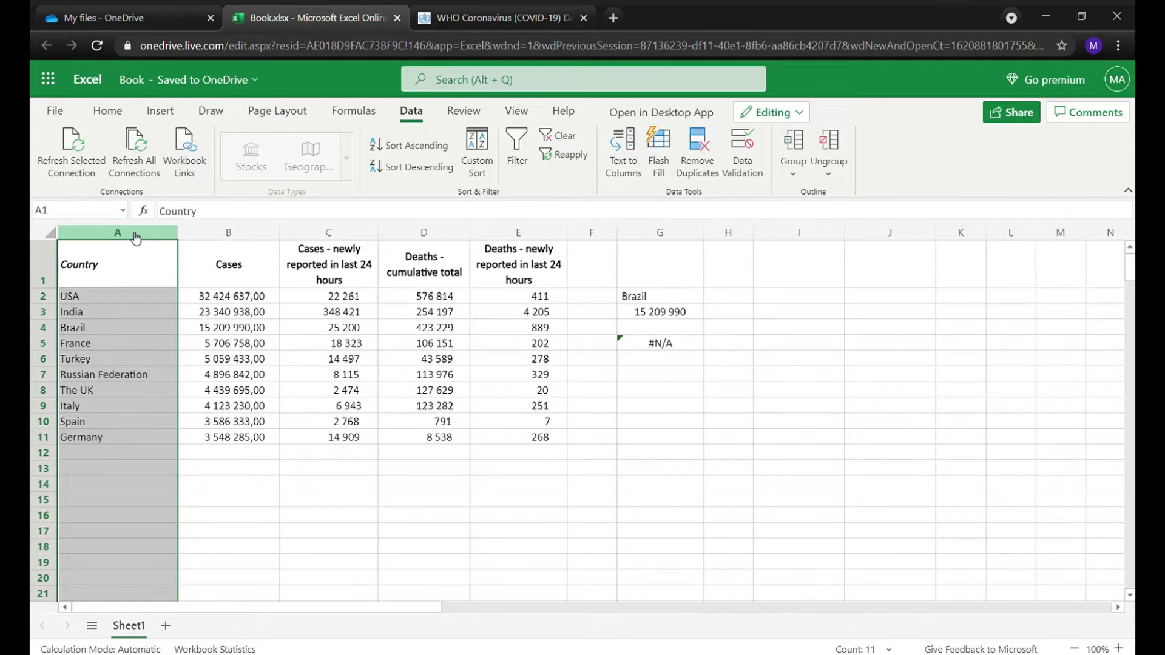
- Paste a copy of the Country column A into column F, to the right of the daily deaths data
{"action": "left_click", "coordinate": [600, 256]}
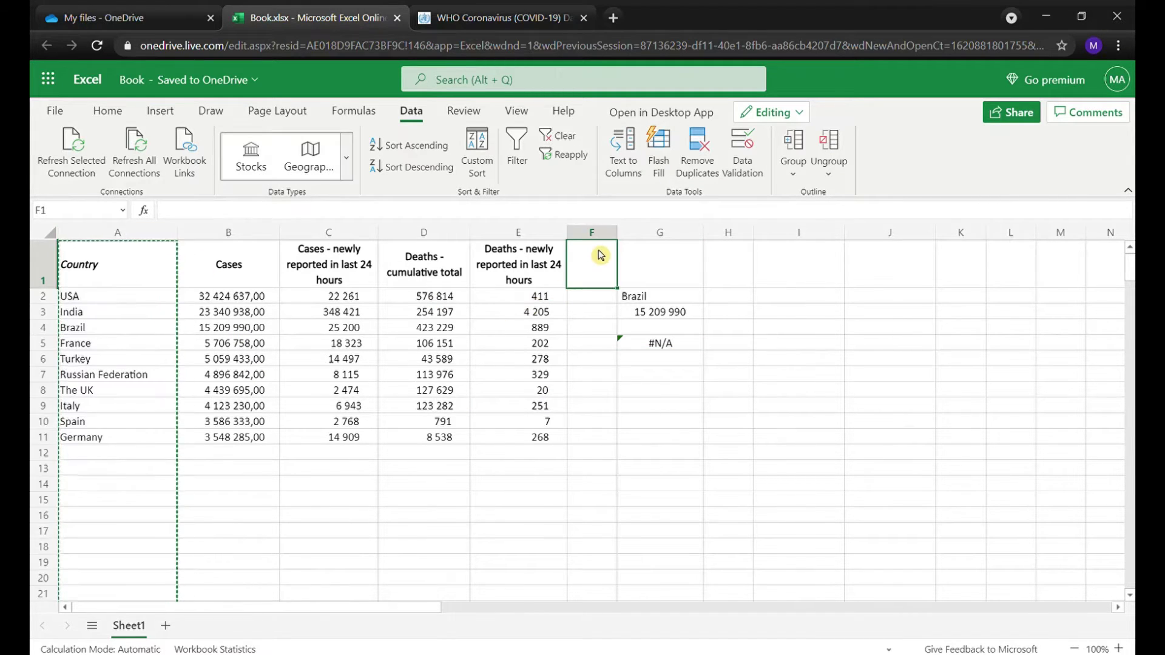
{"action": "type", "text": "Country USA India Brazil France Turkey Russian Federation The UK Italy Spain Germany"}
{"action": "left_click", "coordinate": [752, 362]}
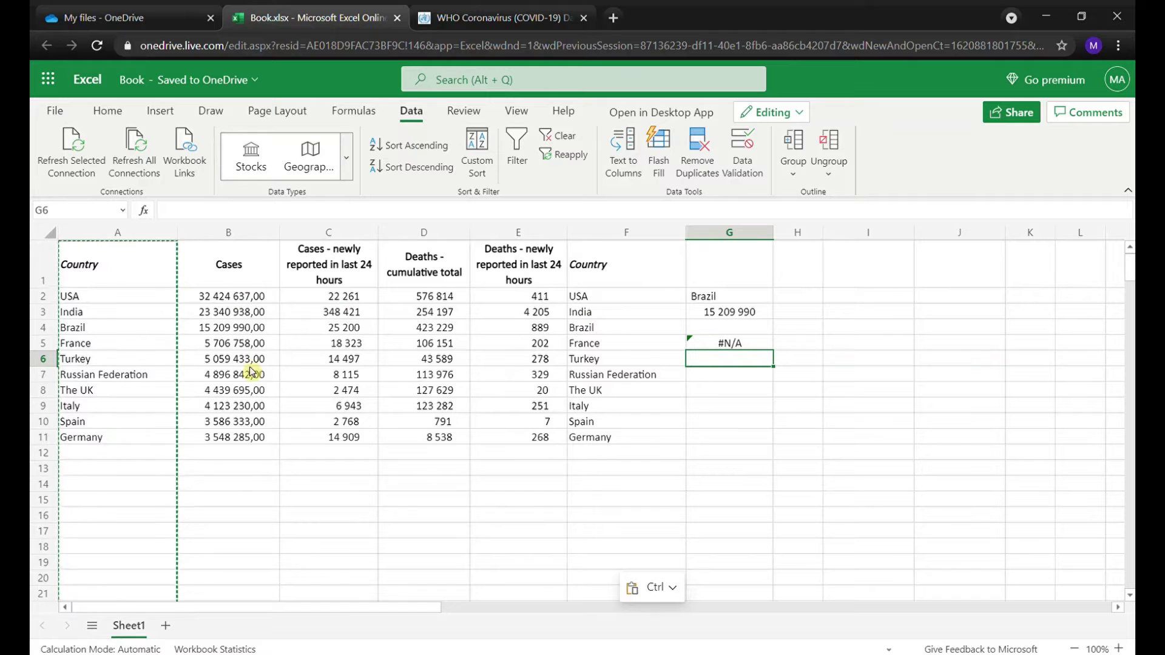
- Look up the country for the case count in G7 with the formula =VLOOKUP(G3;B:F;5;0), using the copied country column
{"action": "left_click", "coordinate": [752, 380]}
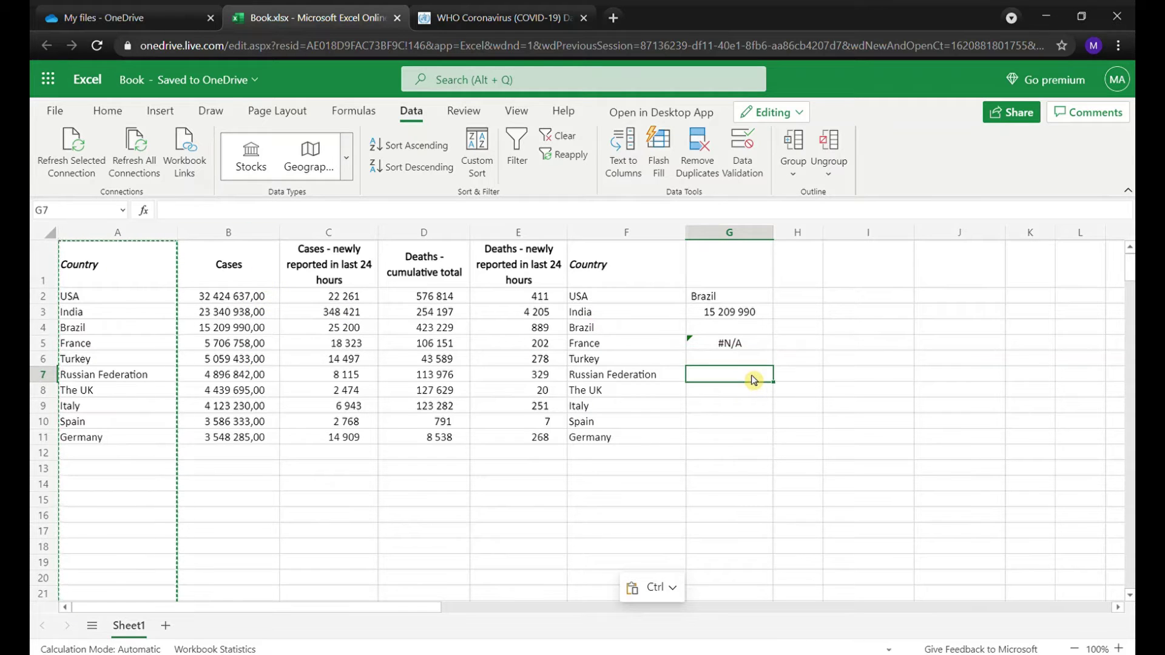
{"action": "type", "text": "=vl"}
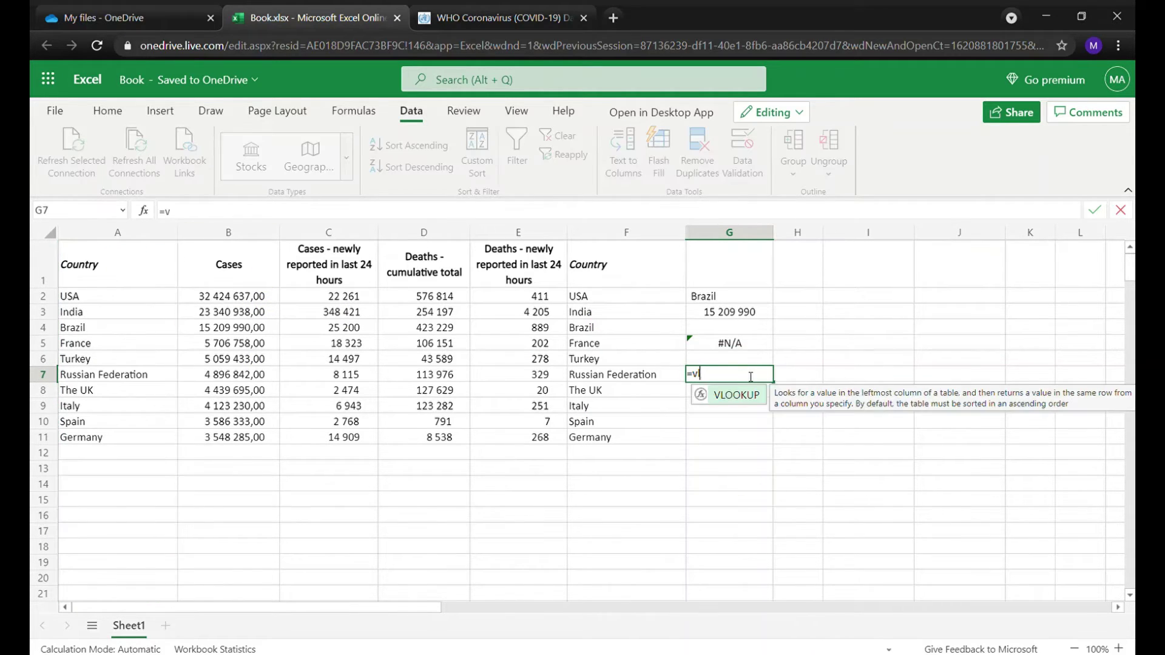
{"action": "key", "text": "Tab"}
{"action": "key", "text": "Up"}
{"action": "key", "text": "Up"}
{"action": "key", "text": "Up"}
{"action": "key", "text": "Up"}
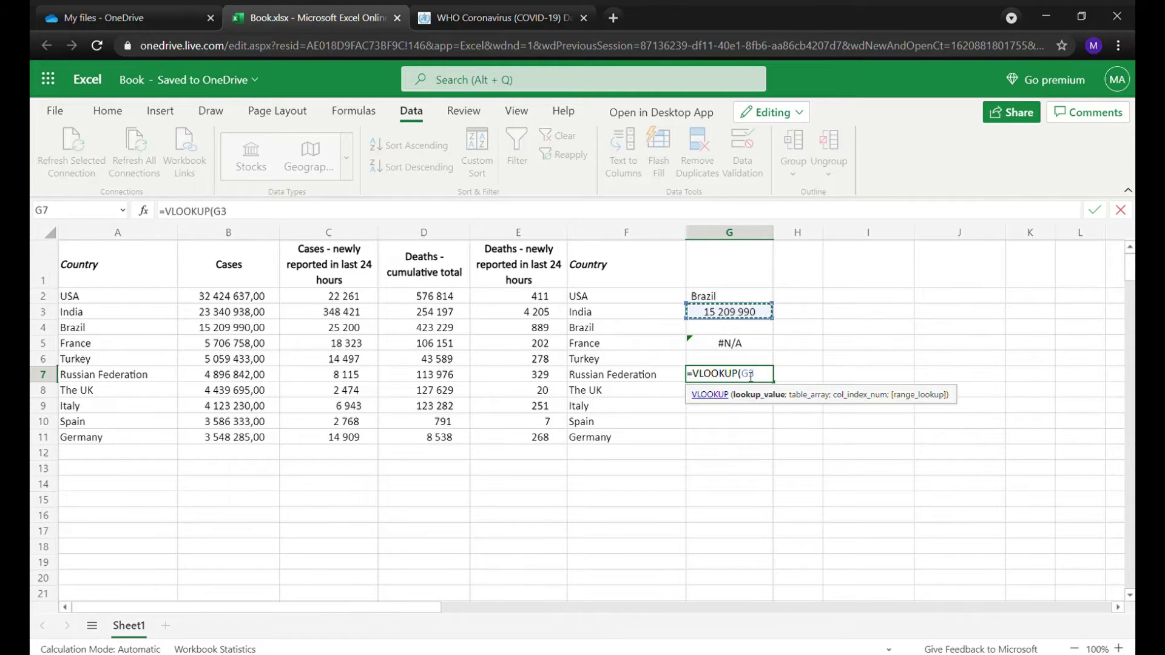
{"action": "type", "text": ";"}
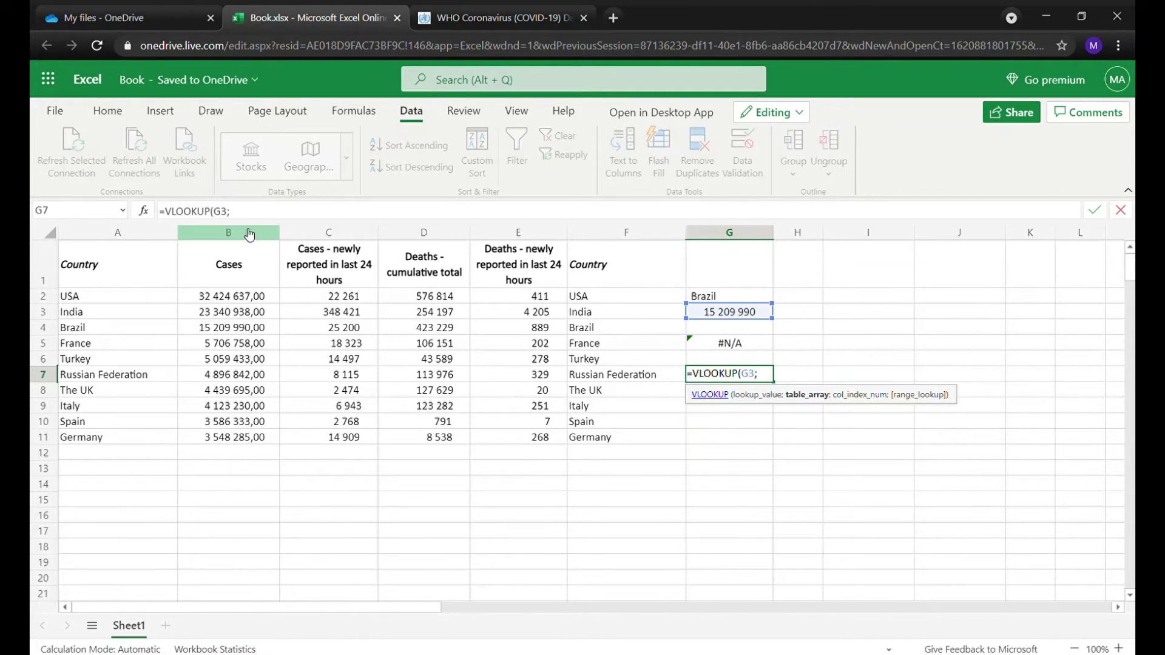
{"action": "left_click_drag", "start_coordinate": [248, 235], "coordinate": [632, 285]}
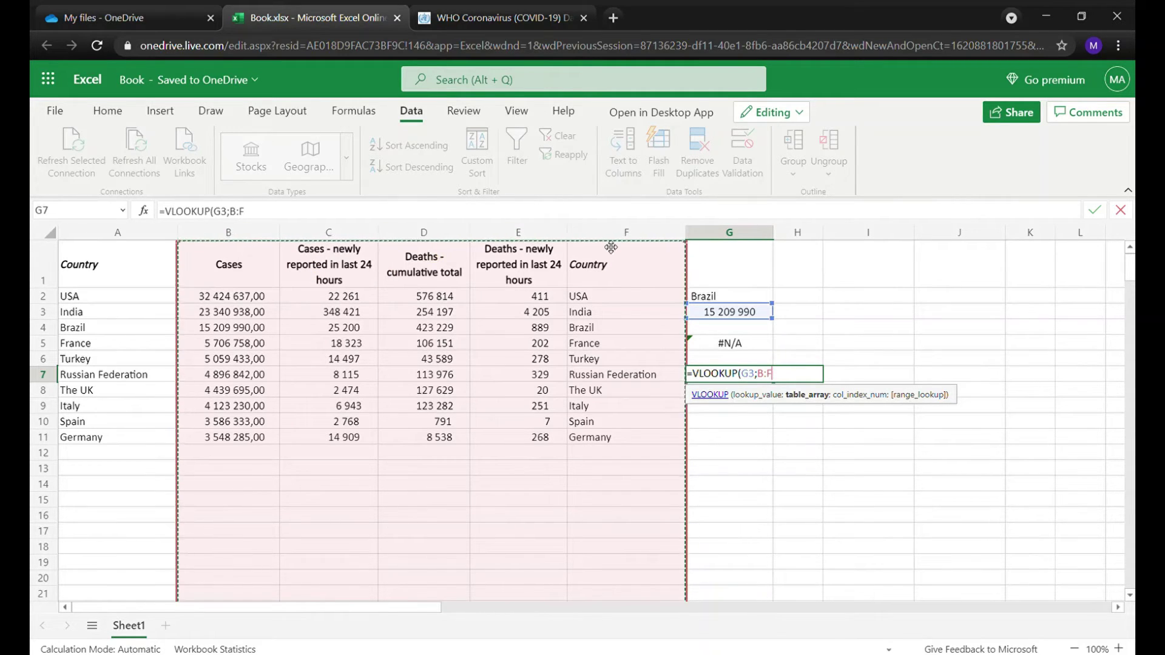
{"action": "type", "text": ";5"}
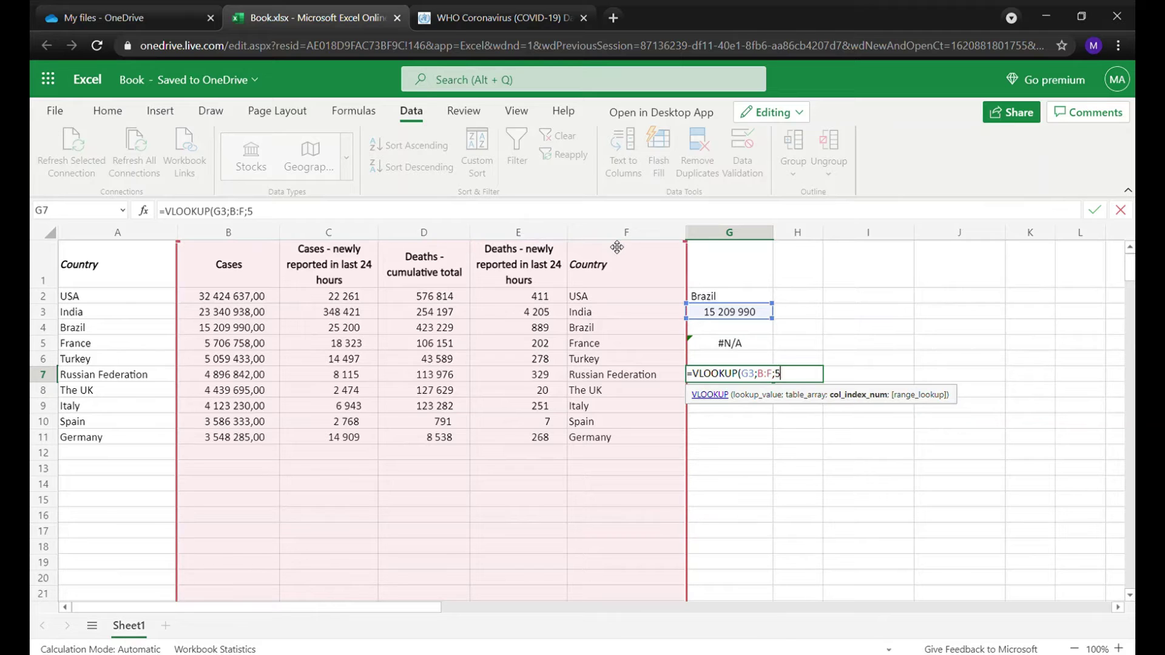
{"action": "type", "text": ";"}
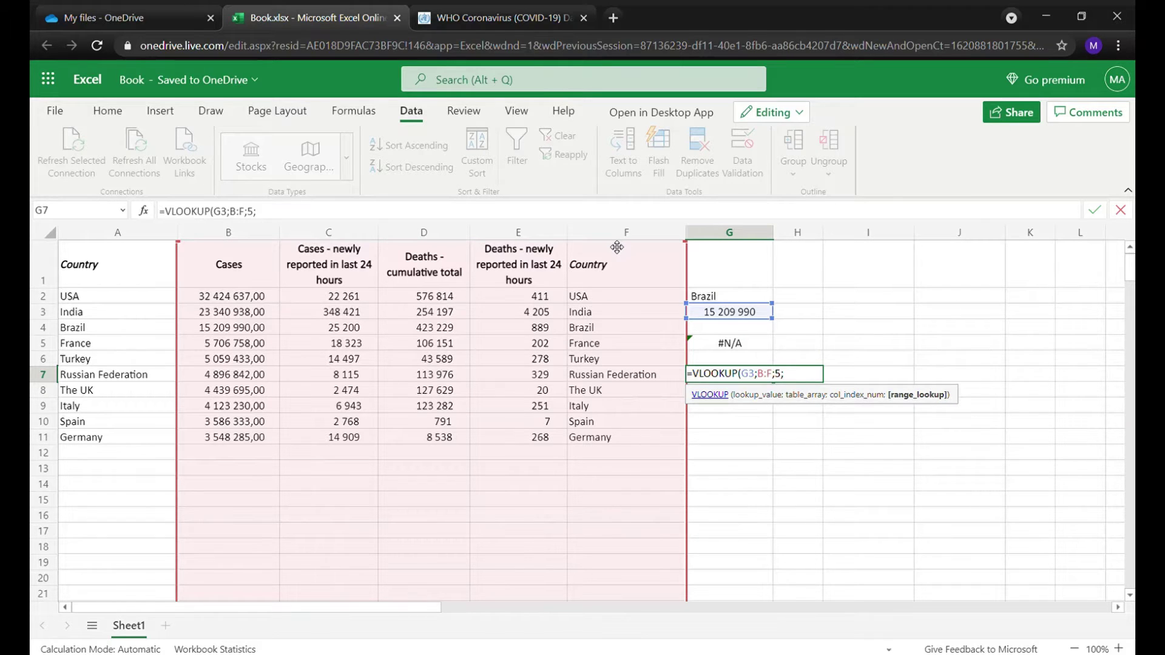
{"action": "type", "text": "0"}
{"action": "key", "text": "Return"}
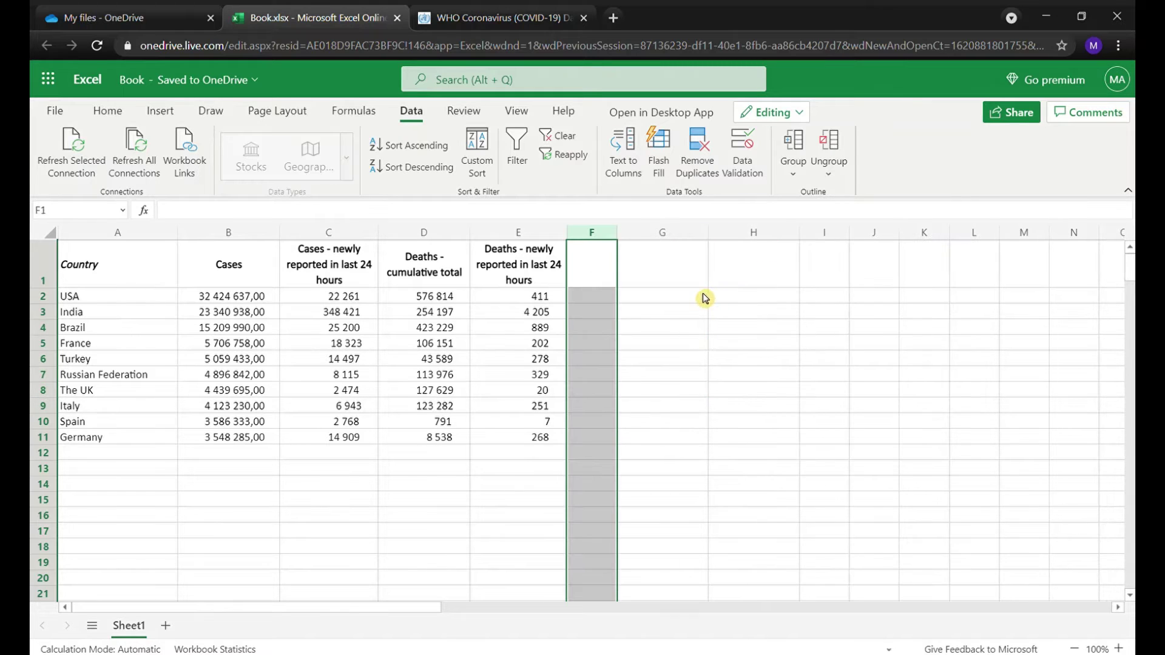
- Add a data validation list to cell G2 with the countries in =$A$2:$A$11 as its source, and check its drop-down
{"action": "left_click", "coordinate": [703, 296]}
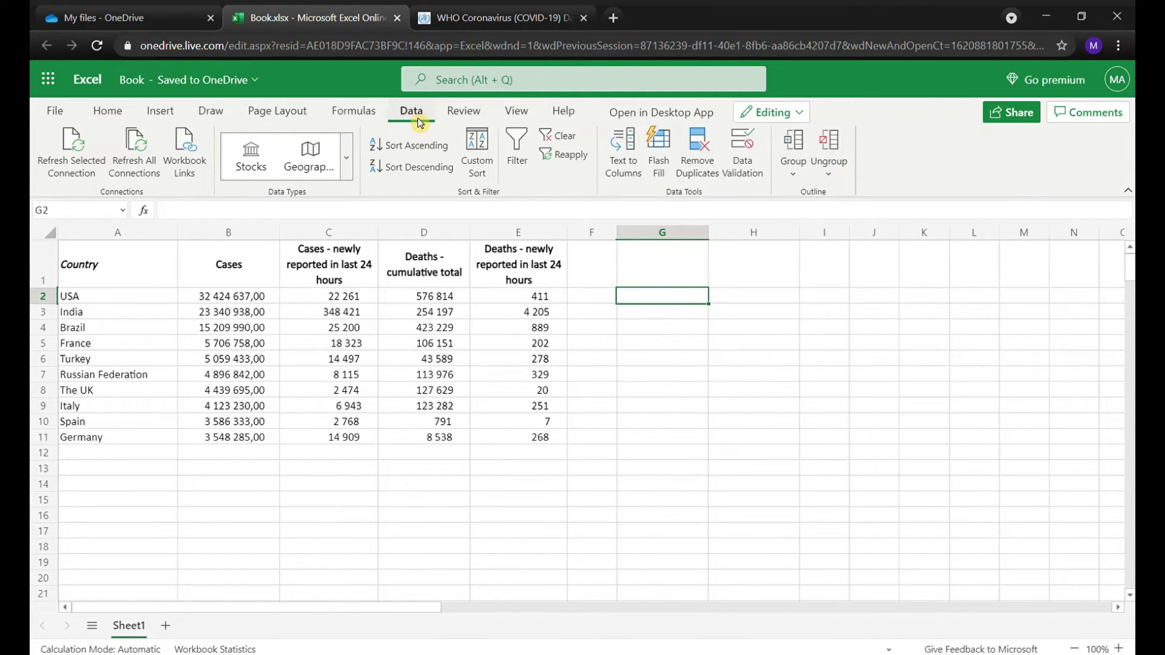
{"action": "left_click", "coordinate": [760, 176]}
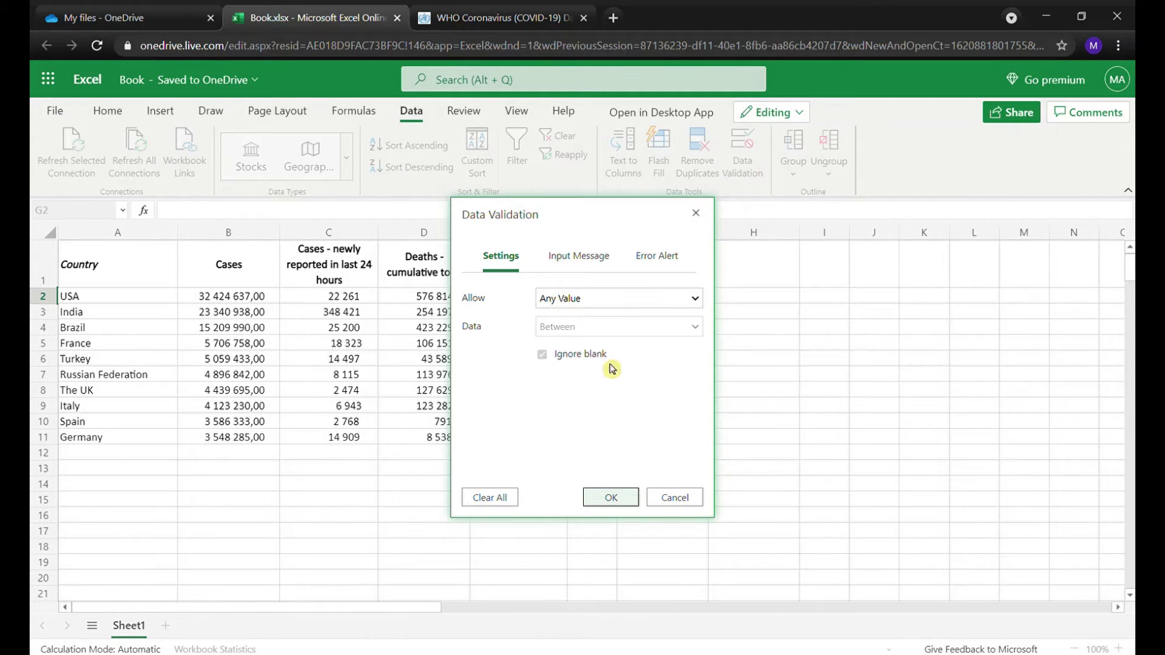
{"action": "left_click", "coordinate": [597, 304]}
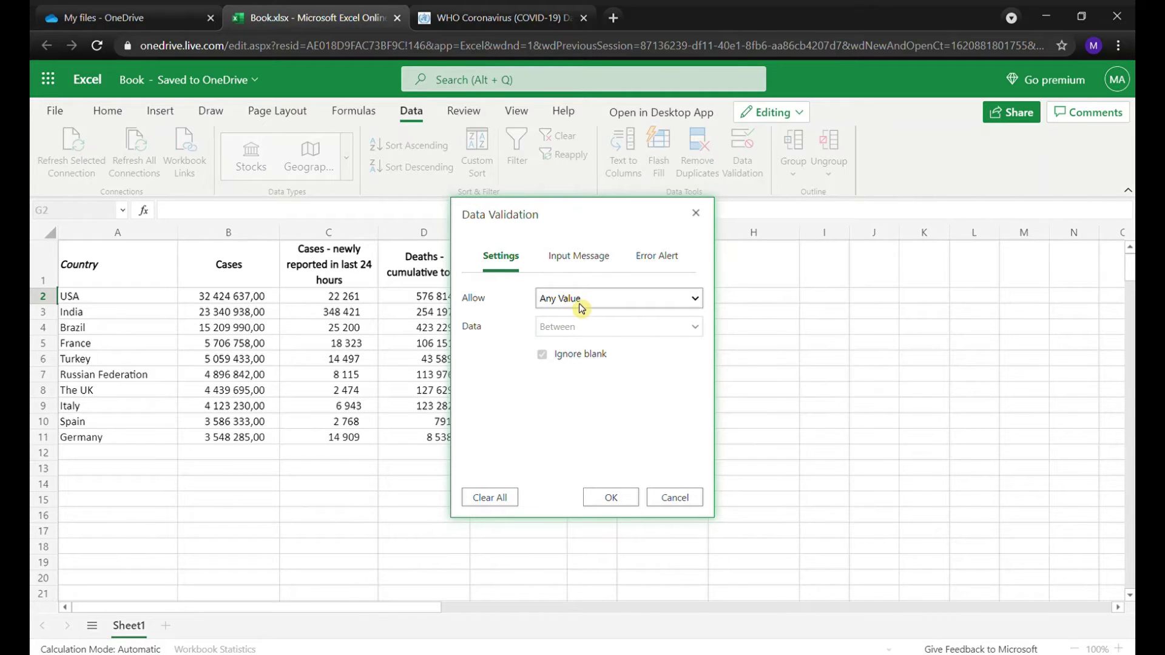
{"action": "left_click", "coordinate": [581, 360]}
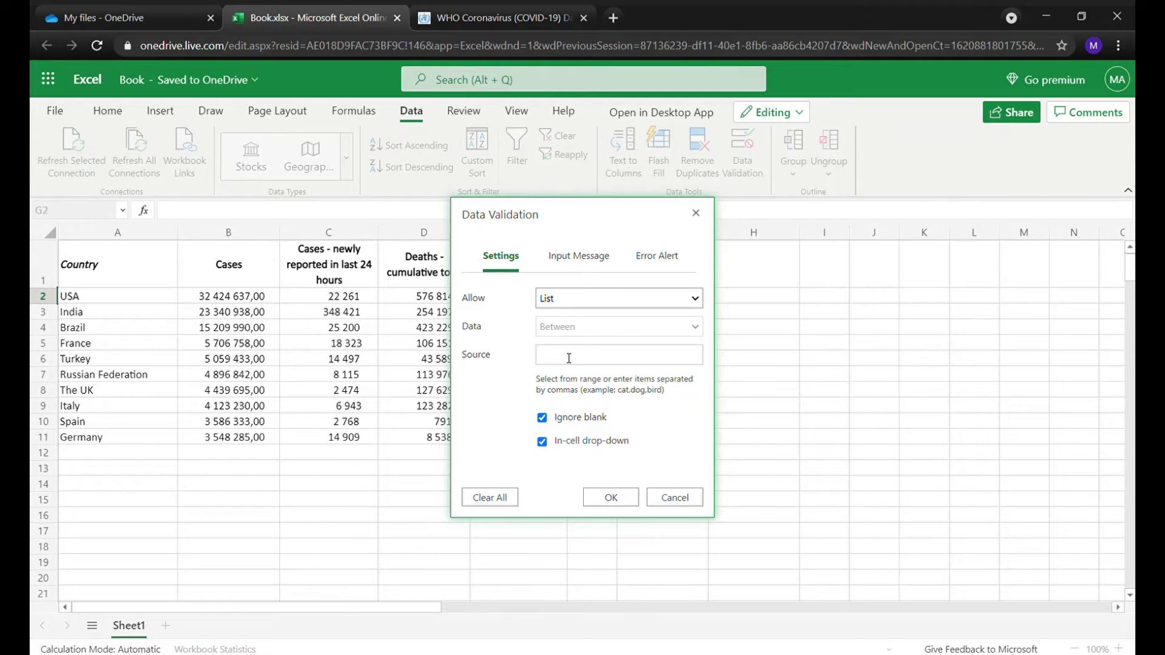
{"action": "left_click", "coordinate": [569, 358]}
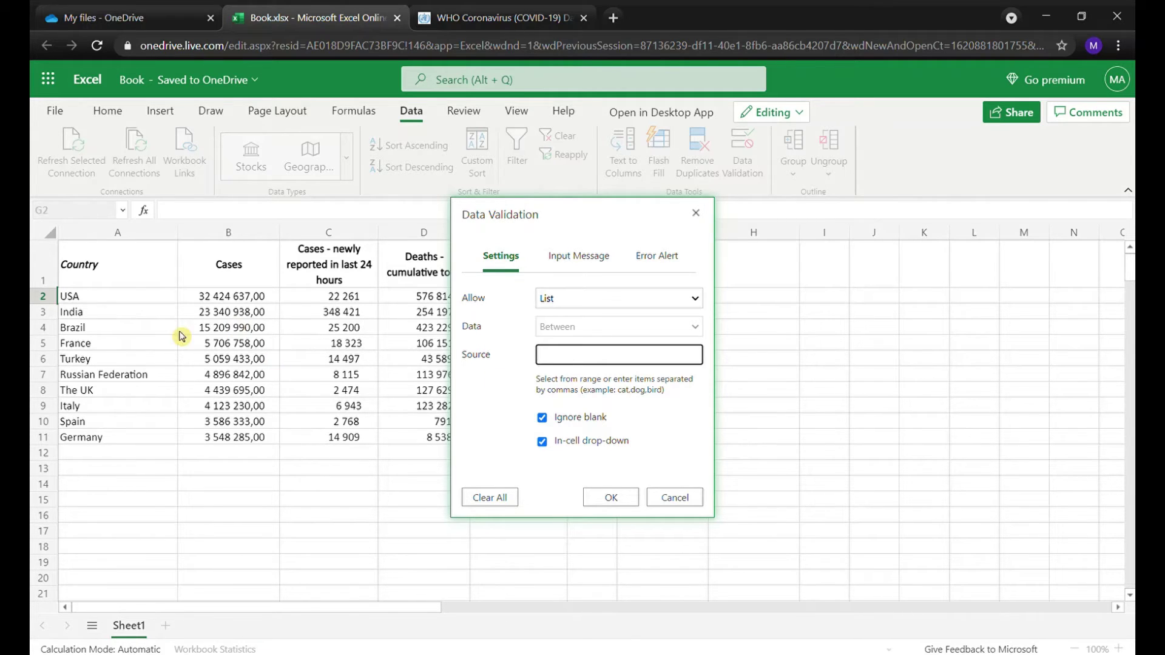
{"action": "left_click_drag", "start_coordinate": [130, 295], "coordinate": [128, 438]}
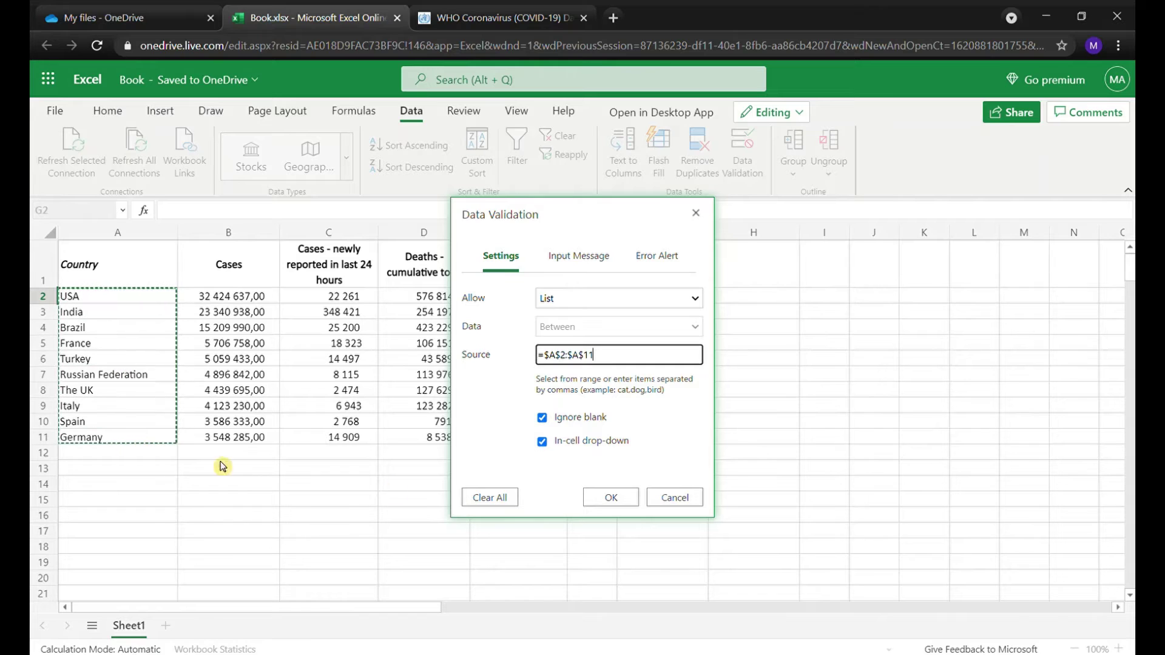
{"action": "key", "text": "Return"}
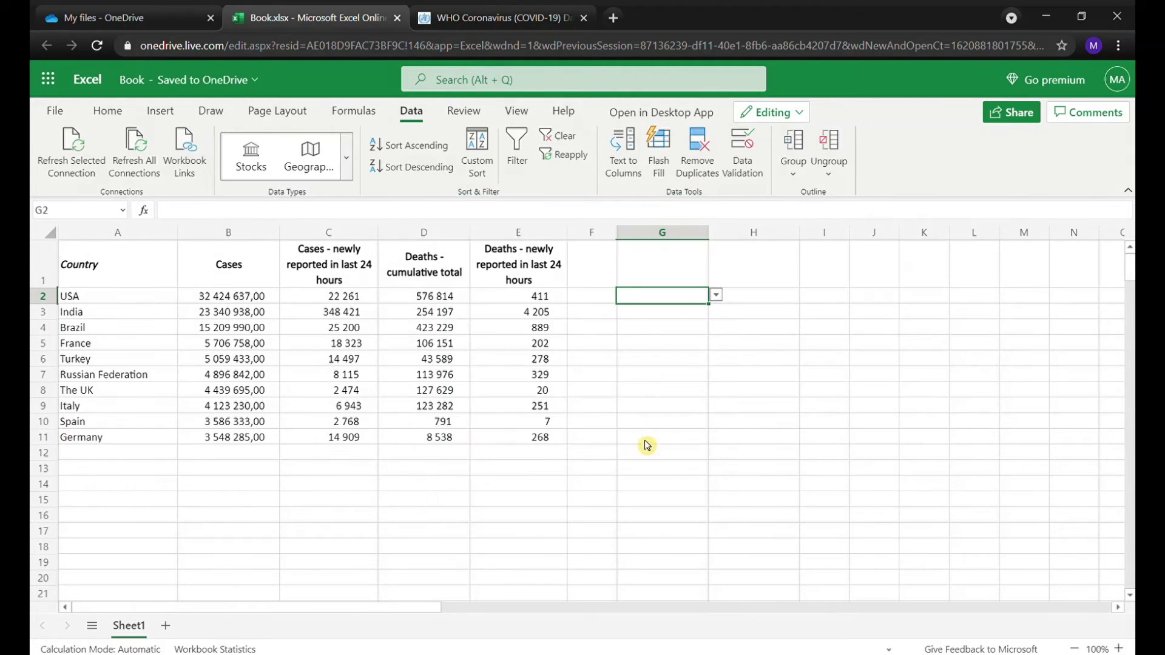
{"action": "left_click", "coordinate": [717, 297]}
{"action": "left_click", "coordinate": [717, 296]}
- Enter the headers Country in cell G1 and Cases in cell H1
{"action": "left_click", "coordinate": [671, 282]}
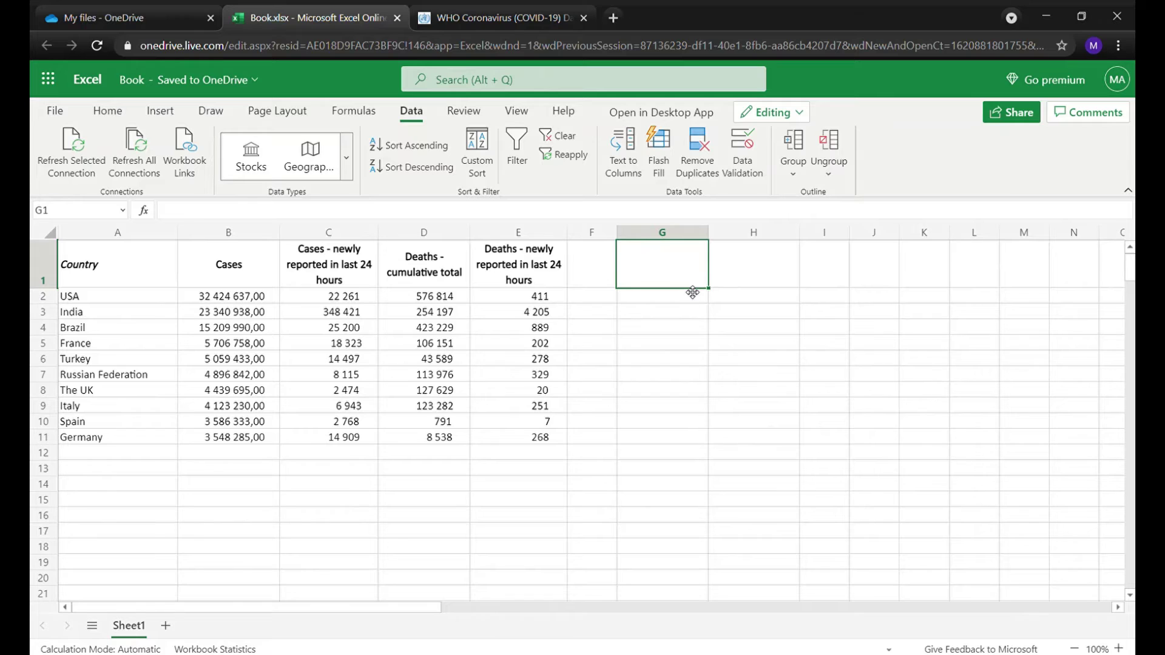
{"action": "type", "text": "Country"}
{"action": "key", "text": "Return"}
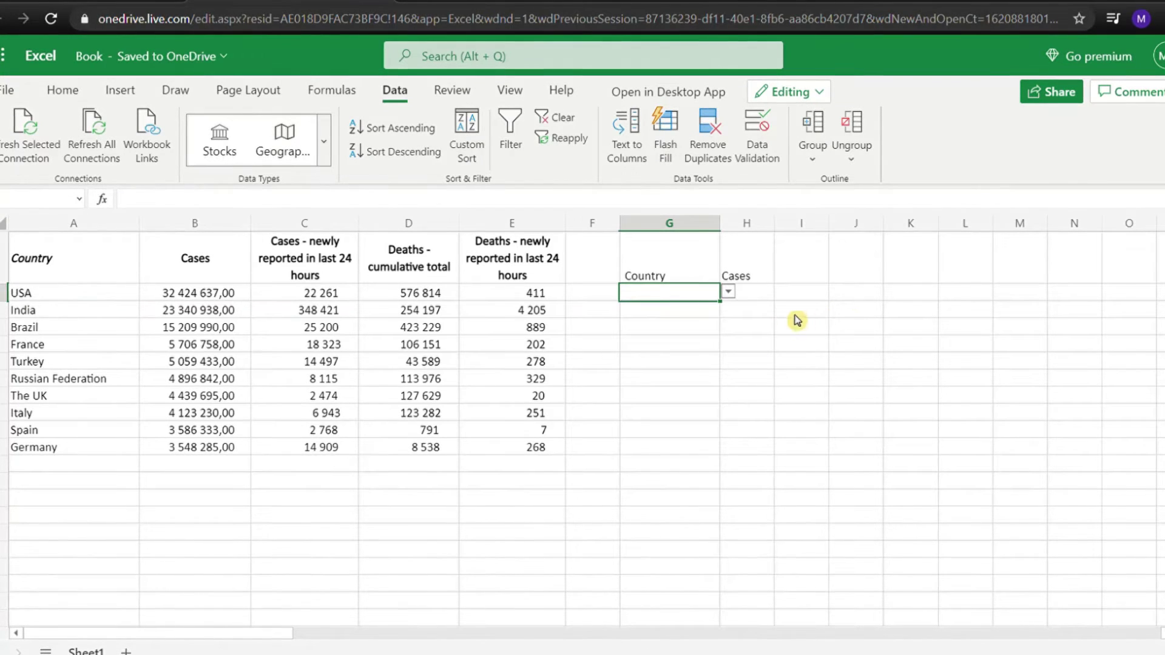
- Start an INDEX formula in H2, below the Cases header, with B2:E11 as its array
{"action": "left_click", "coordinate": [770, 304]}
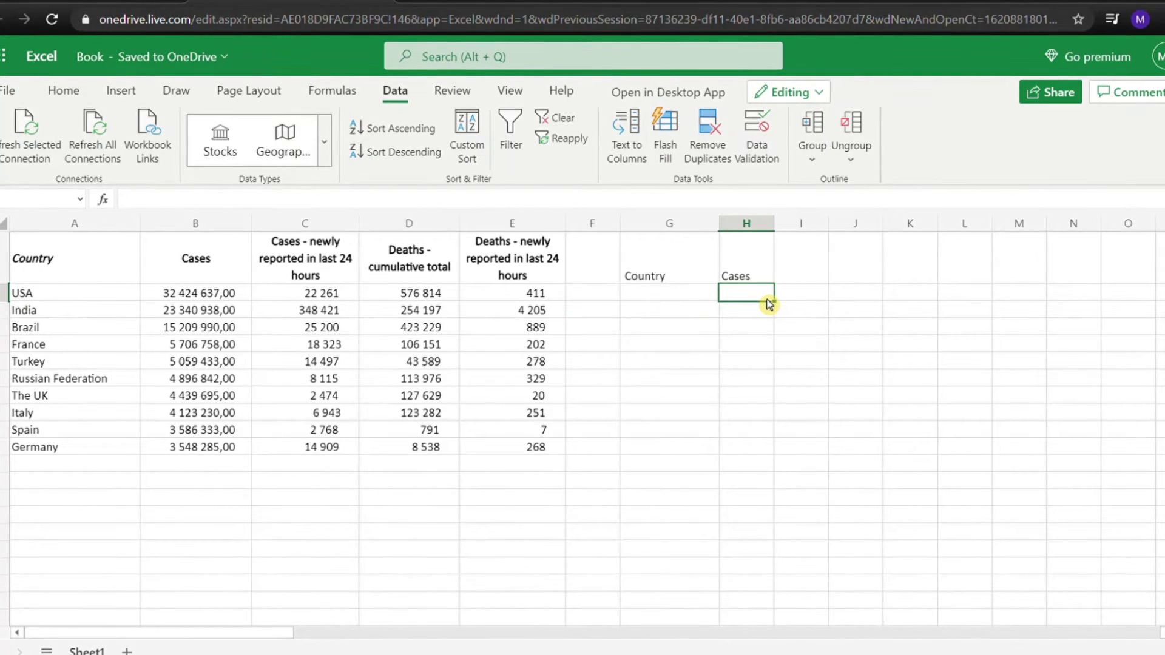
{"action": "type", "text": "=index("}
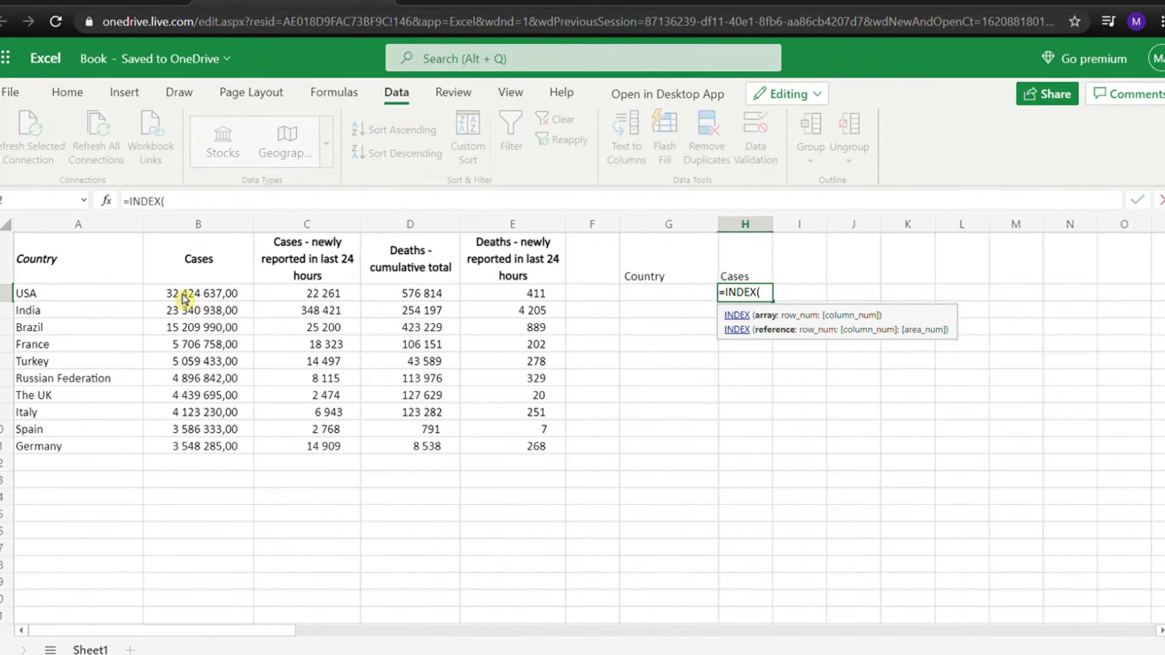
{"action": "left_click_drag", "start_coordinate": [185, 297], "coordinate": [516, 449]}
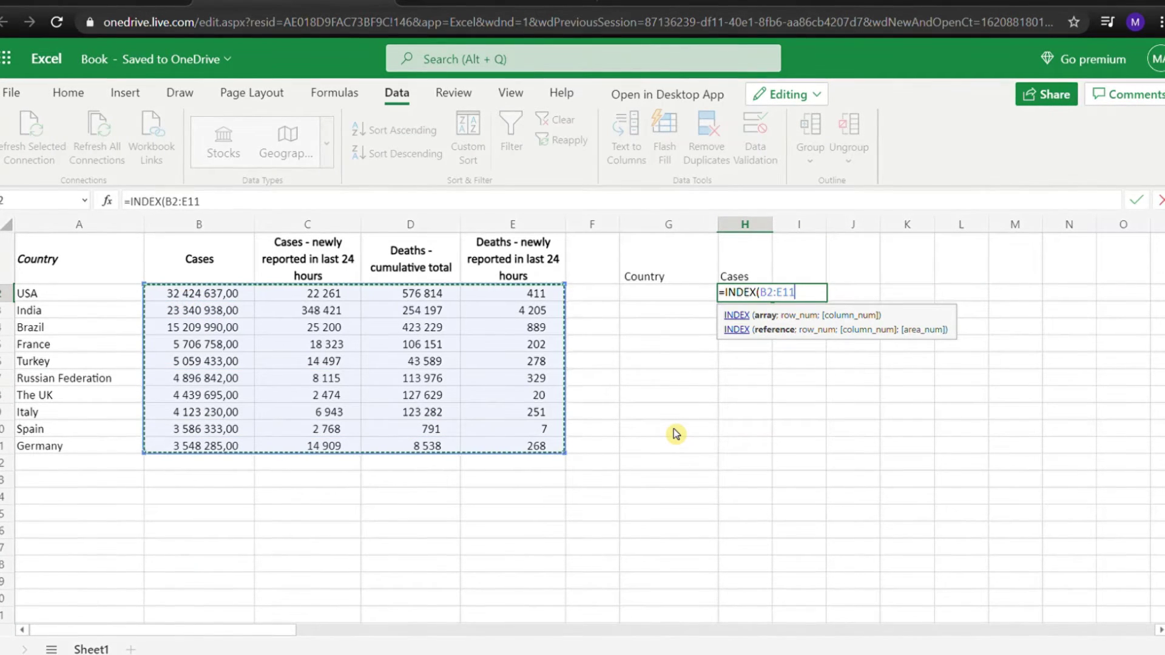
- Complete the INDEX formula with MATCH(G2;A2:A11;0) as the row number and 1 as the column number
{"action": "type", "text": ";ma"}
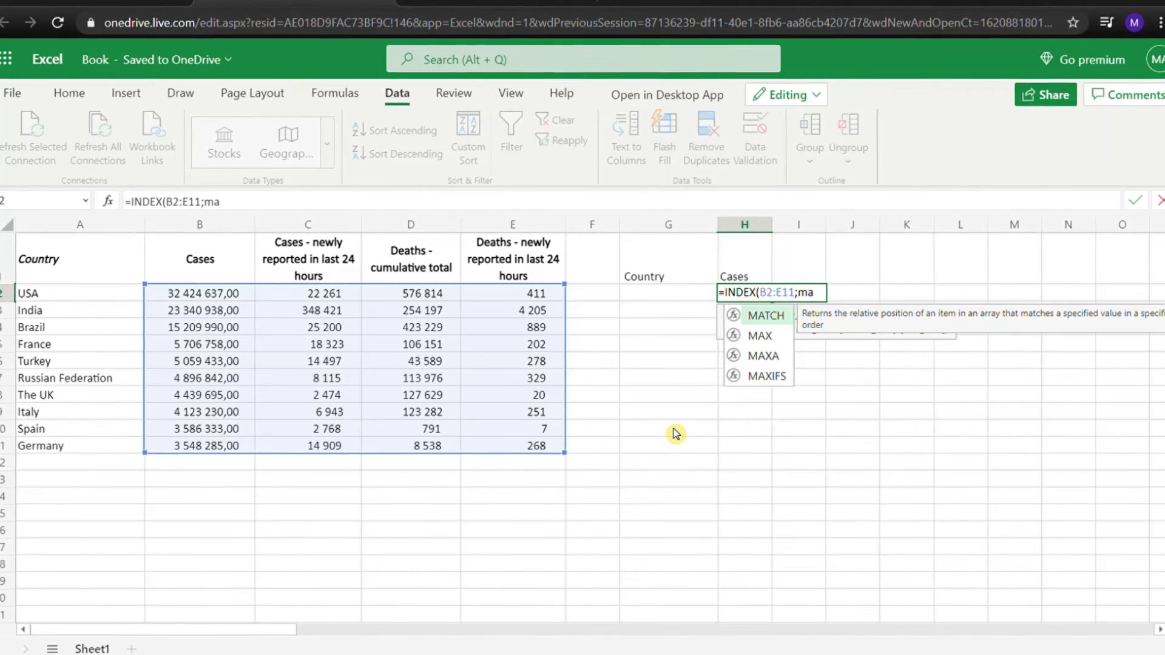
{"action": "type", "text": "t"}
{"action": "key", "text": "Tab"}
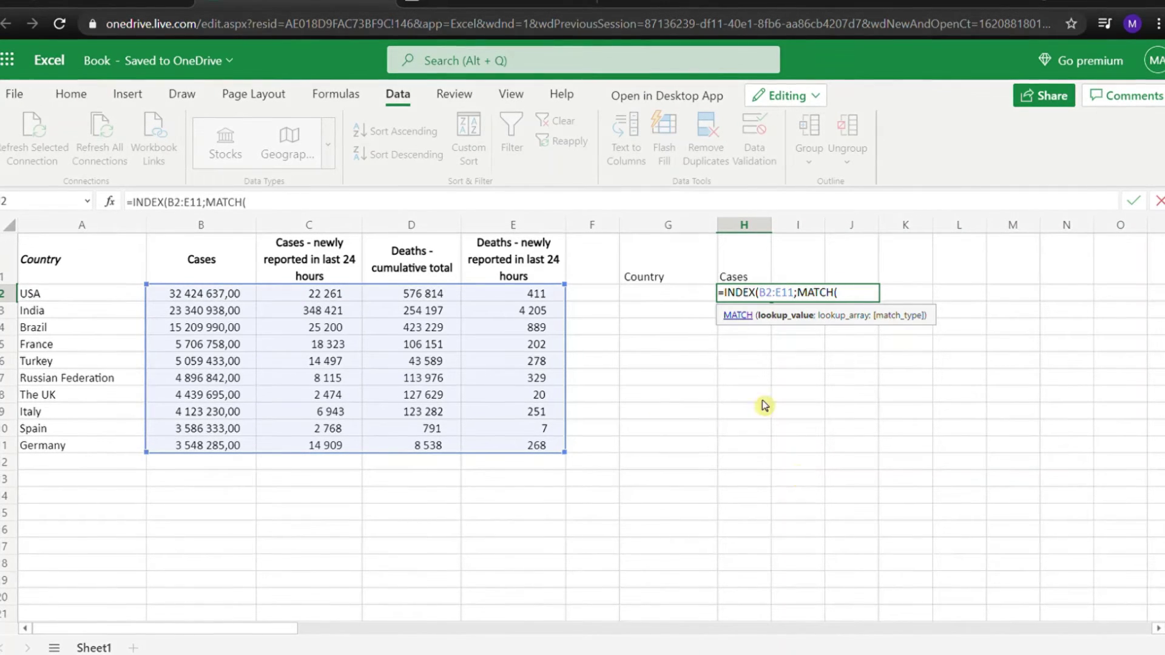
{"action": "left_click", "coordinate": [698, 298]}
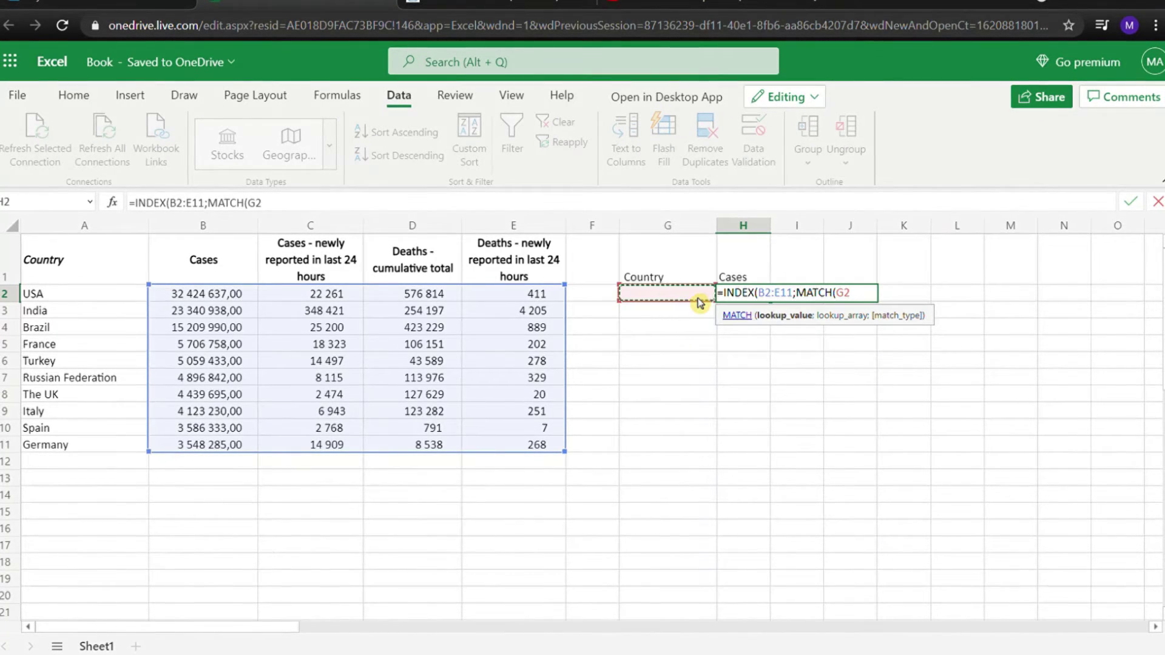
{"action": "type", "text": ";"}
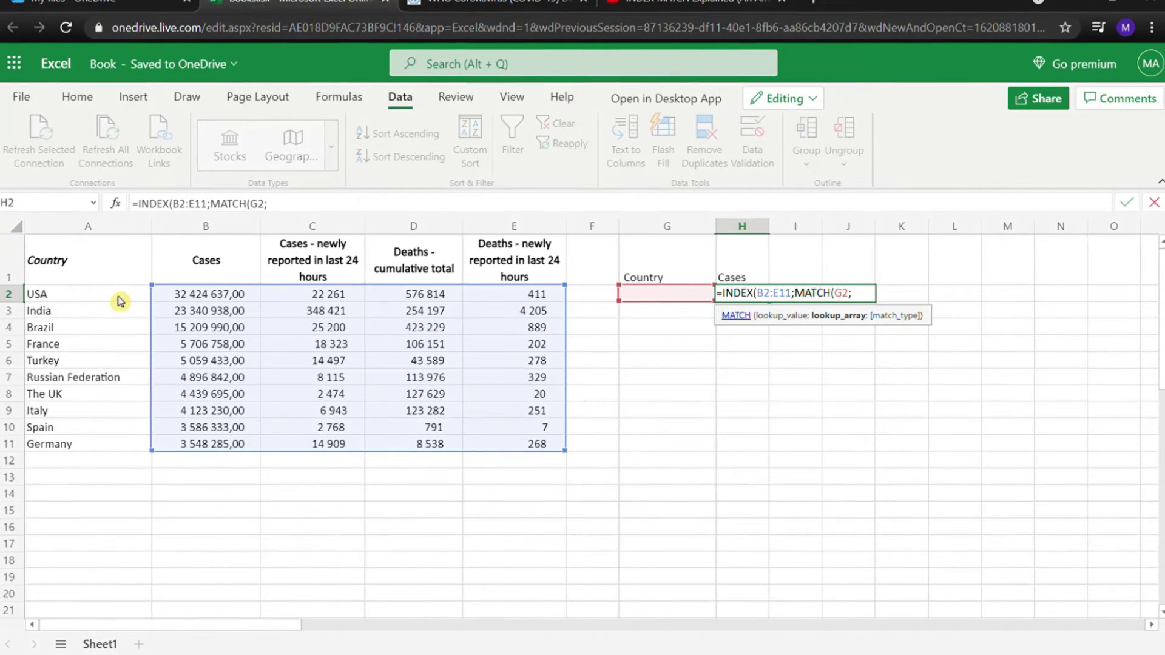
{"action": "left_click_drag", "start_coordinate": [109, 300], "coordinate": [132, 451]}
{"action": "type", "text": ";"}
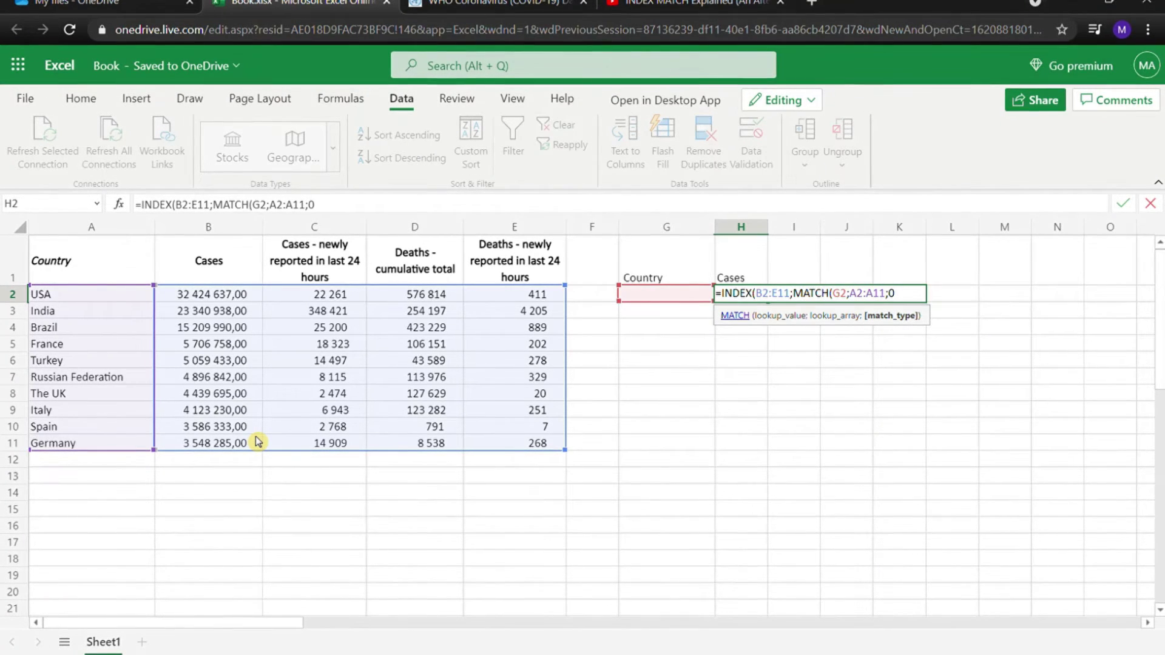
{"action": "type", "text": "0)"}
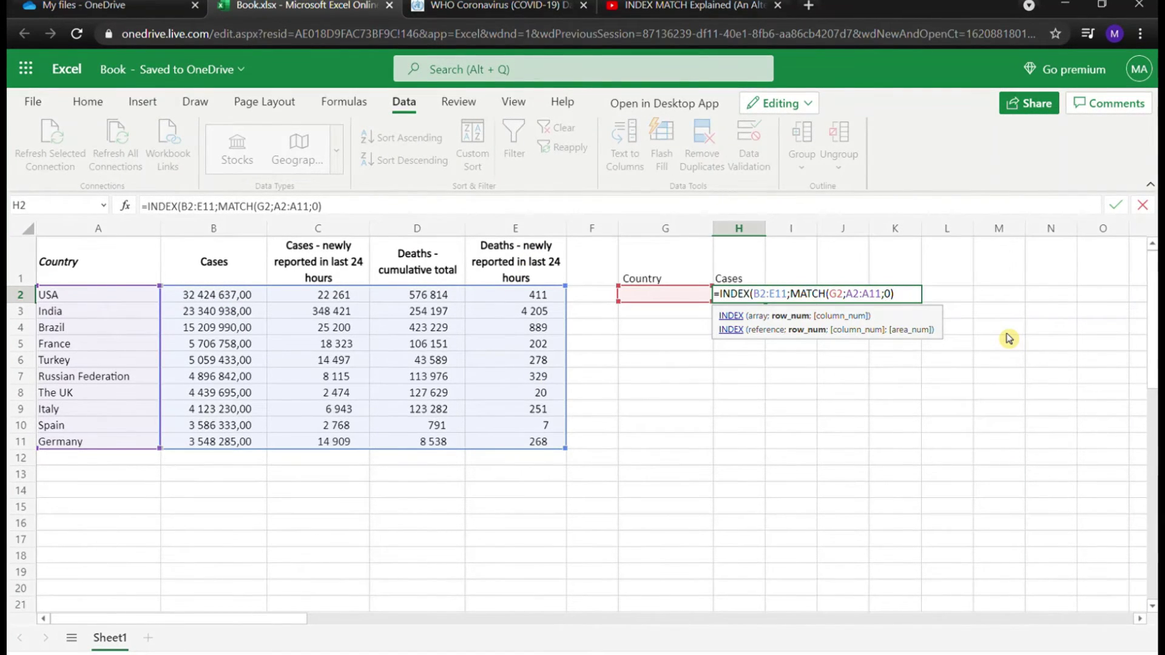
{"action": "type", "text": ";1"}
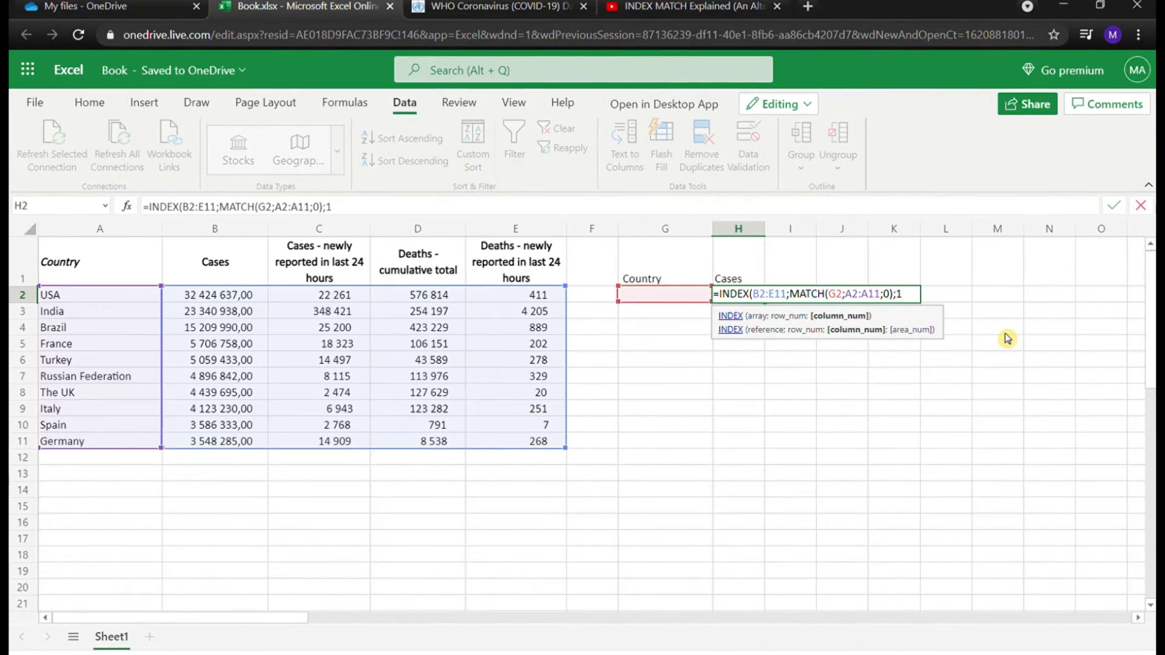
{"action": "key", "text": "Return"}
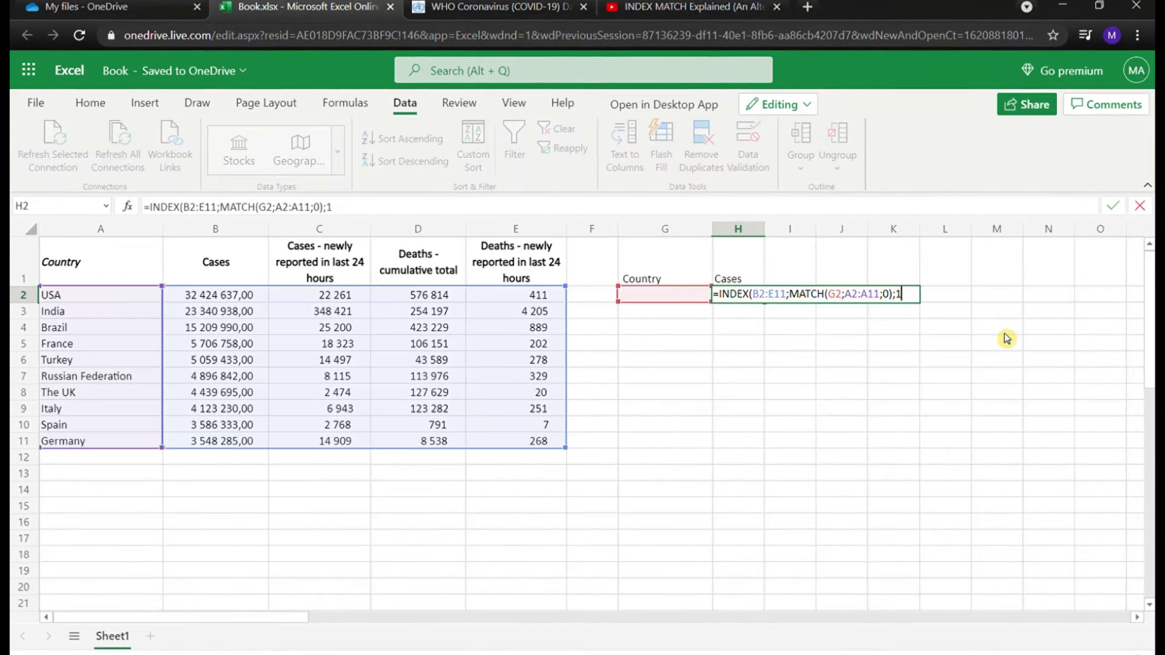
{"action": "type", "text": ")"}
{"action": "key", "text": "Return"}
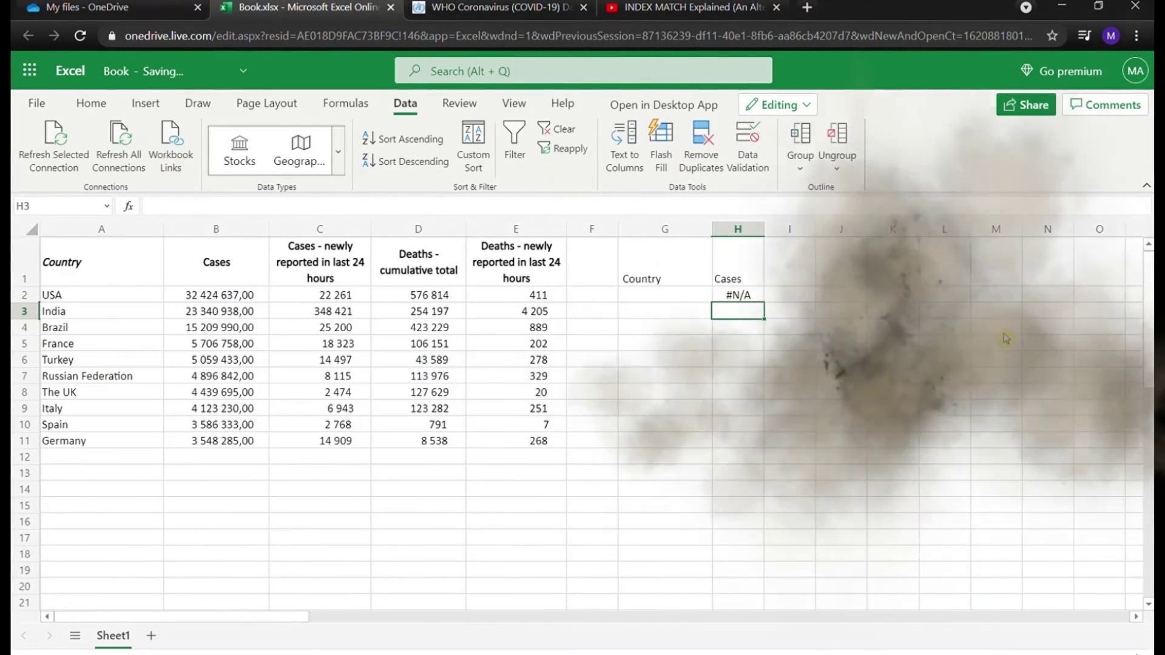
- Choose France from the country list in G2 as the lookup value
{"action": "left_click", "coordinate": [759, 297]}
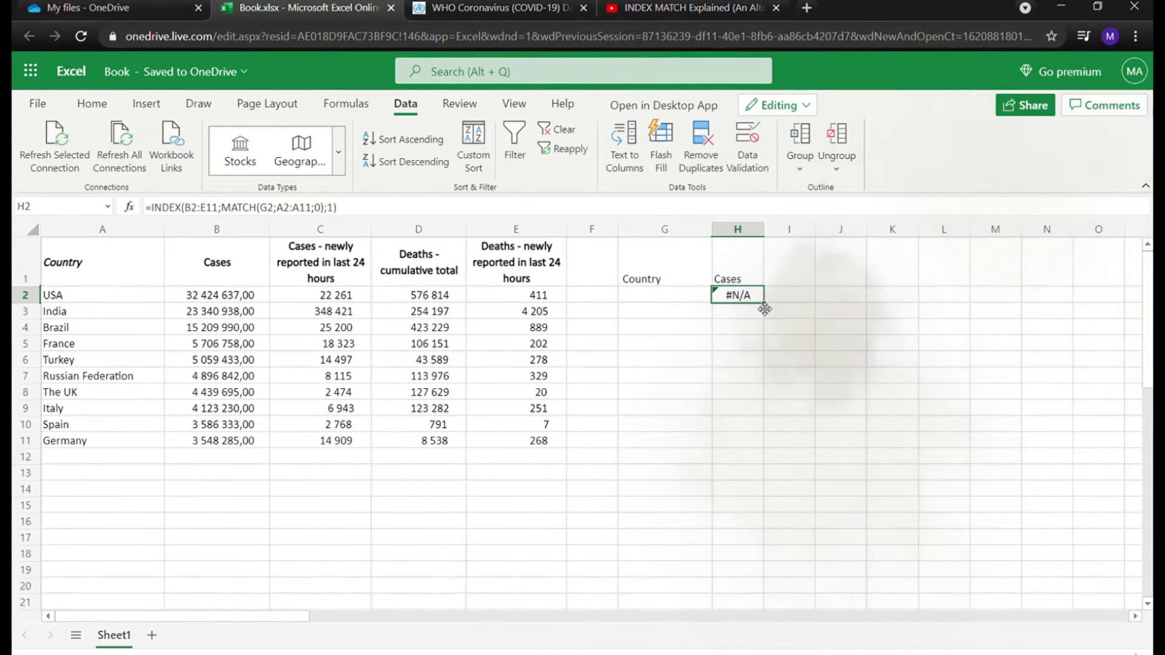
{"action": "left_click", "coordinate": [699, 297]}
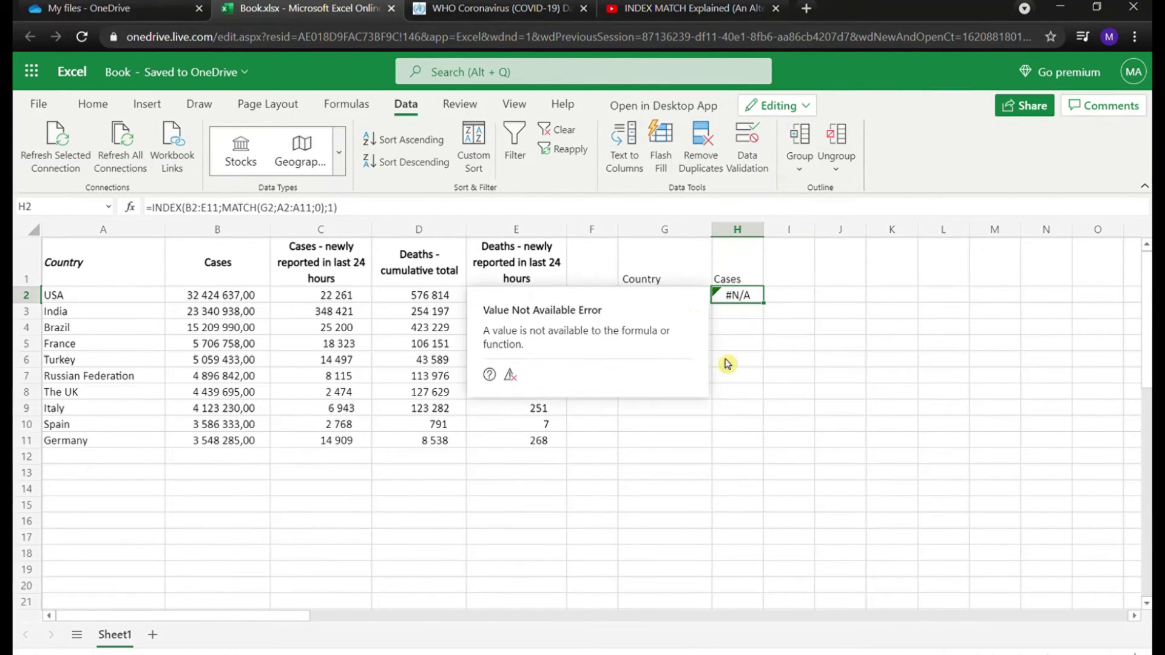
{"action": "left_click", "coordinate": [695, 283]}
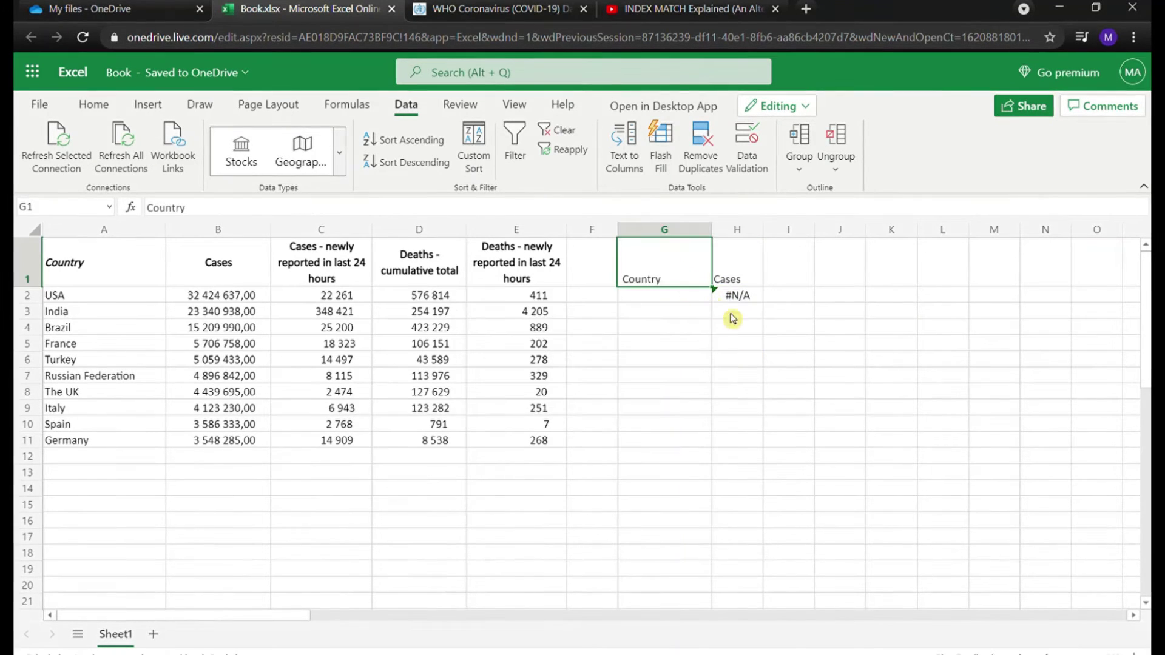
{"action": "left_click", "coordinate": [702, 300]}
{"action": "left_click", "coordinate": [719, 296]}
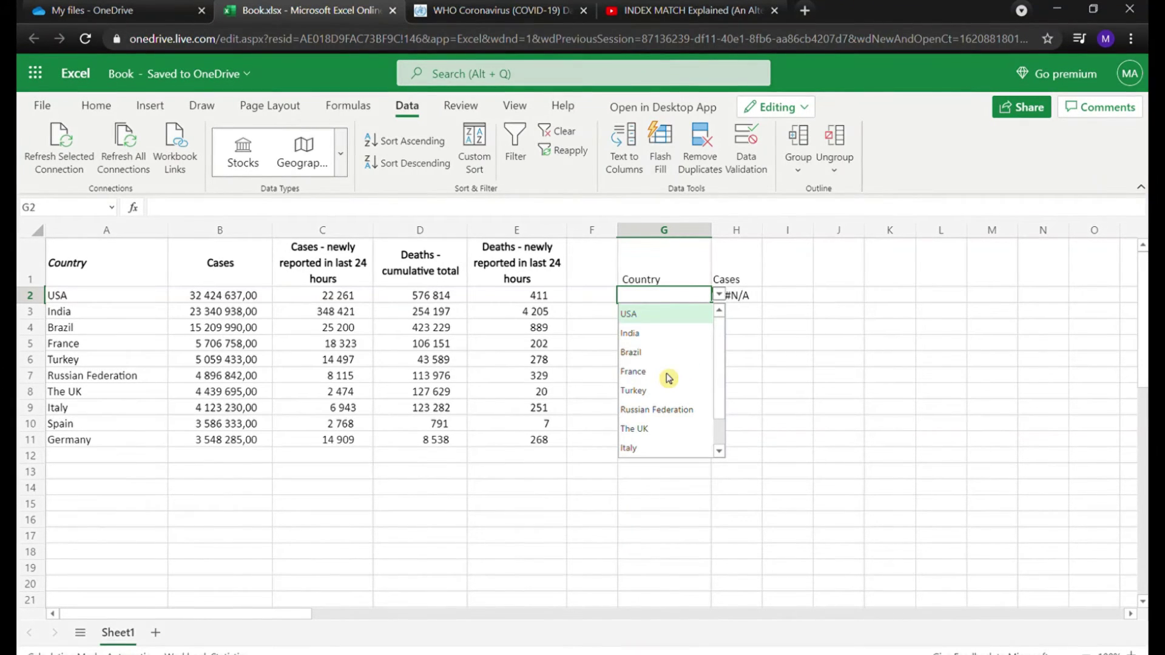
{"action": "left_click", "coordinate": [668, 376]}
- Format H2 as Accounting with no symbol and 0 decimal places, and fit column H to its content
{"action": "left_click", "coordinate": [734, 295]}
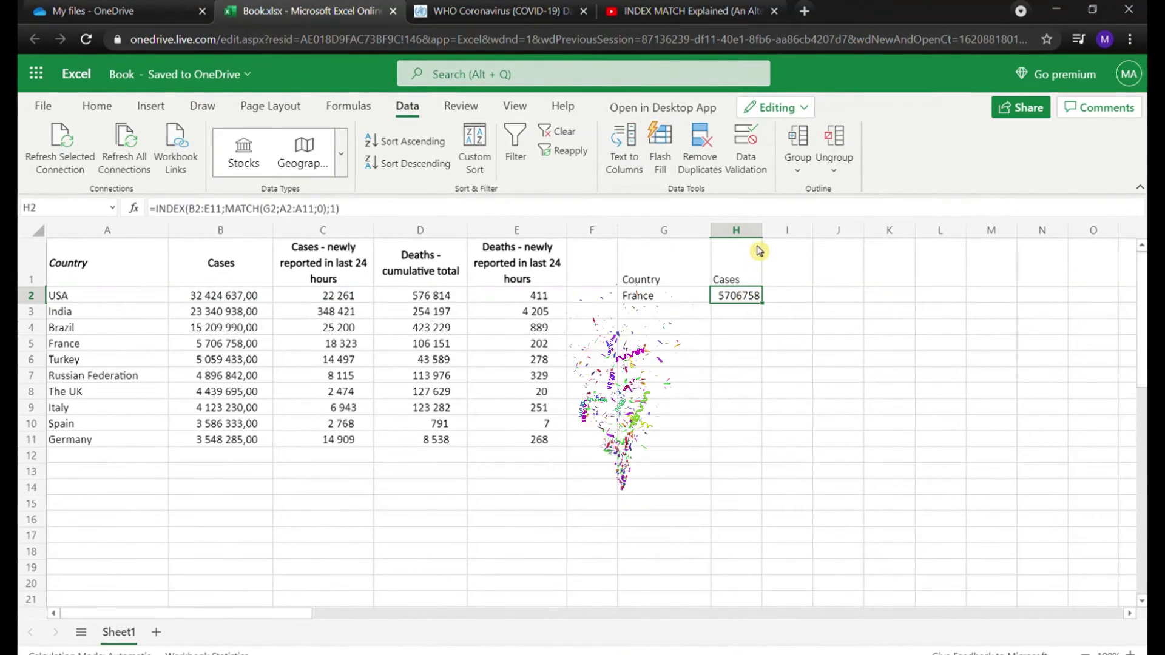
{"action": "key", "text": "ctrl+1"}
{"action": "left_click", "coordinate": [389, 238]}
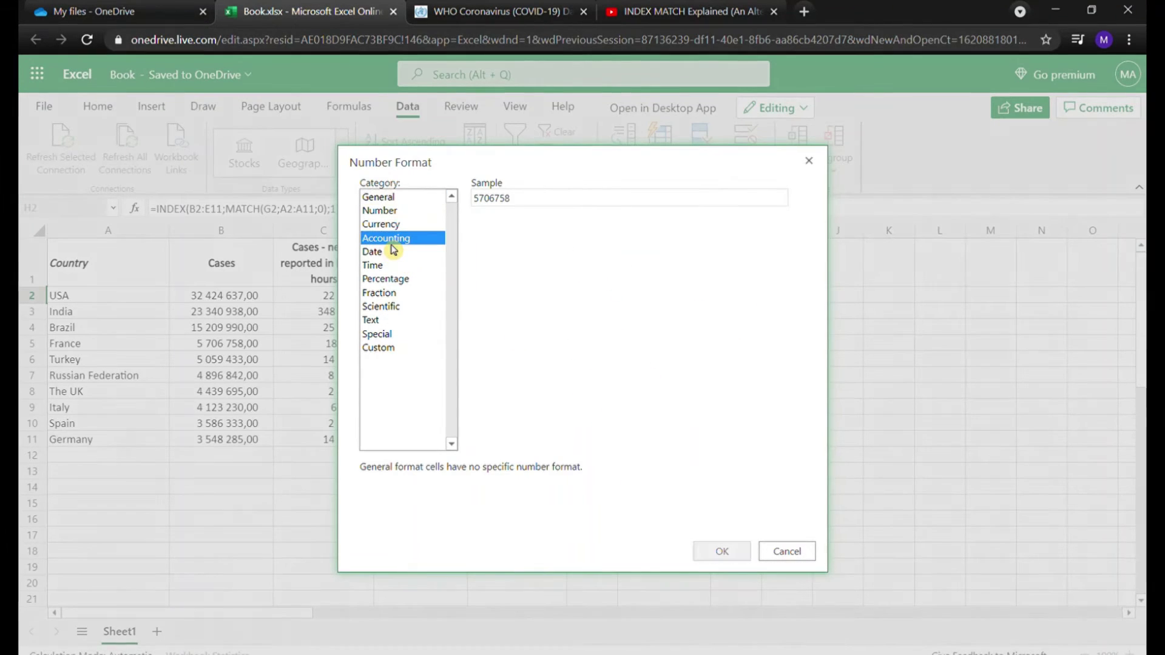
{"action": "left_click", "coordinate": [588, 257]}
{"action": "left_click", "coordinate": [569, 224]}
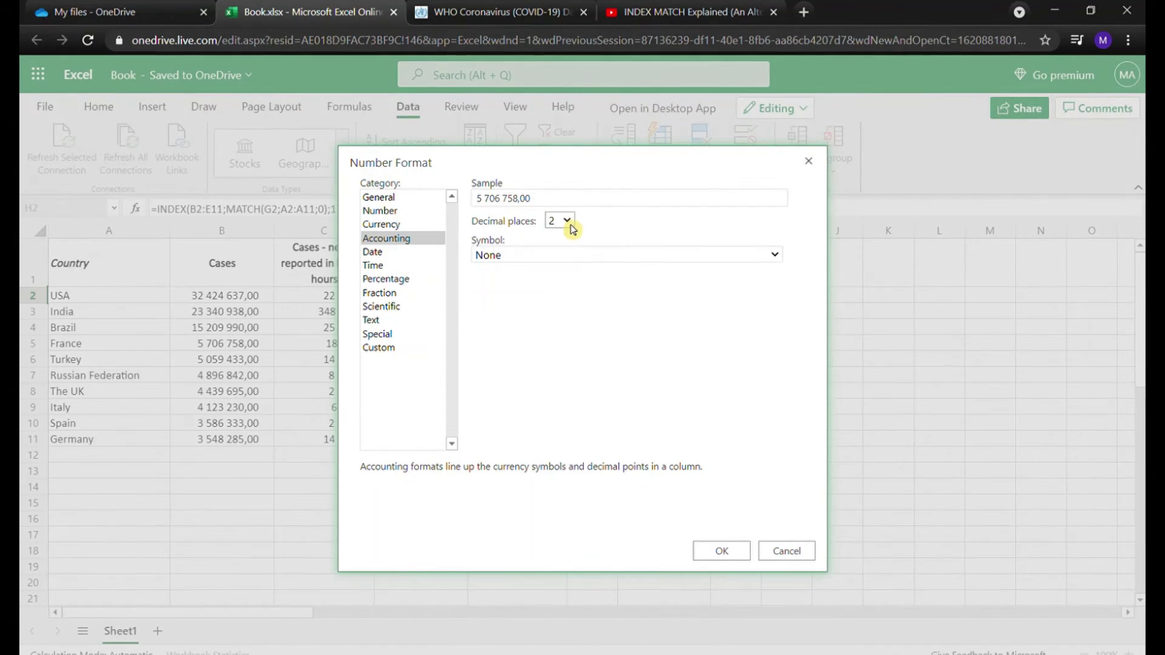
{"action": "left_click", "coordinate": [569, 243]}
{"action": "key", "text": "Return"}
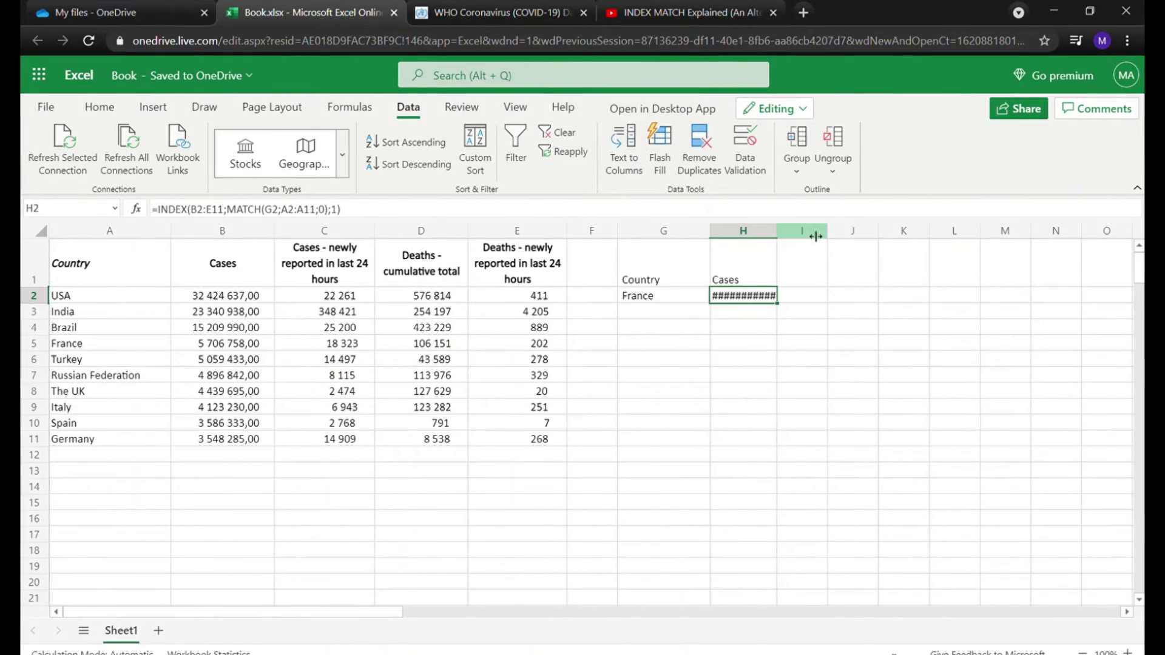
{"action": "double_click", "coordinate": [779, 230]}
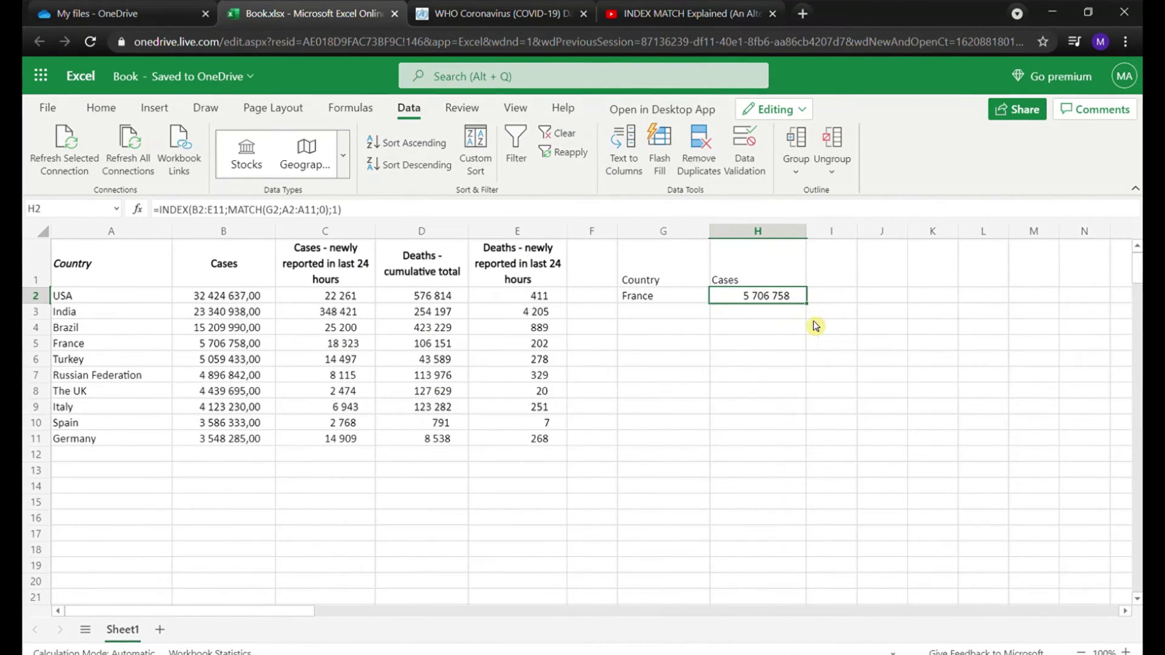
- Compare H2 with France's case count in the table, and change the column number in the H2 formula to 2
{"action": "left_click", "coordinate": [244, 351]}
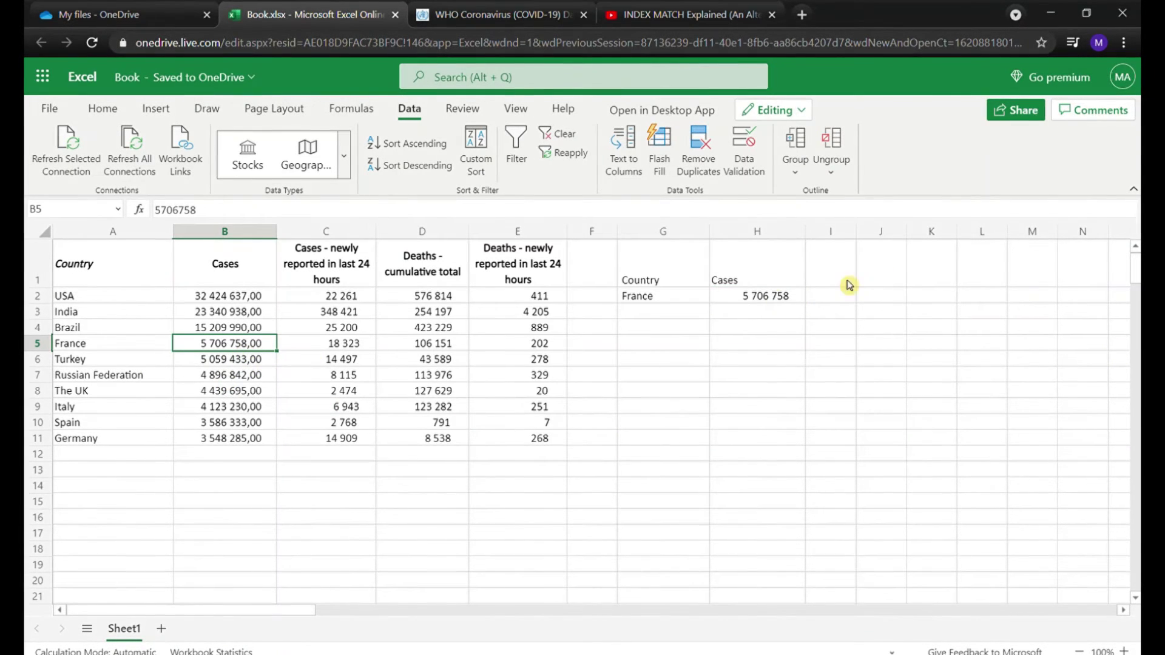
{"action": "double_click", "coordinate": [775, 305]}
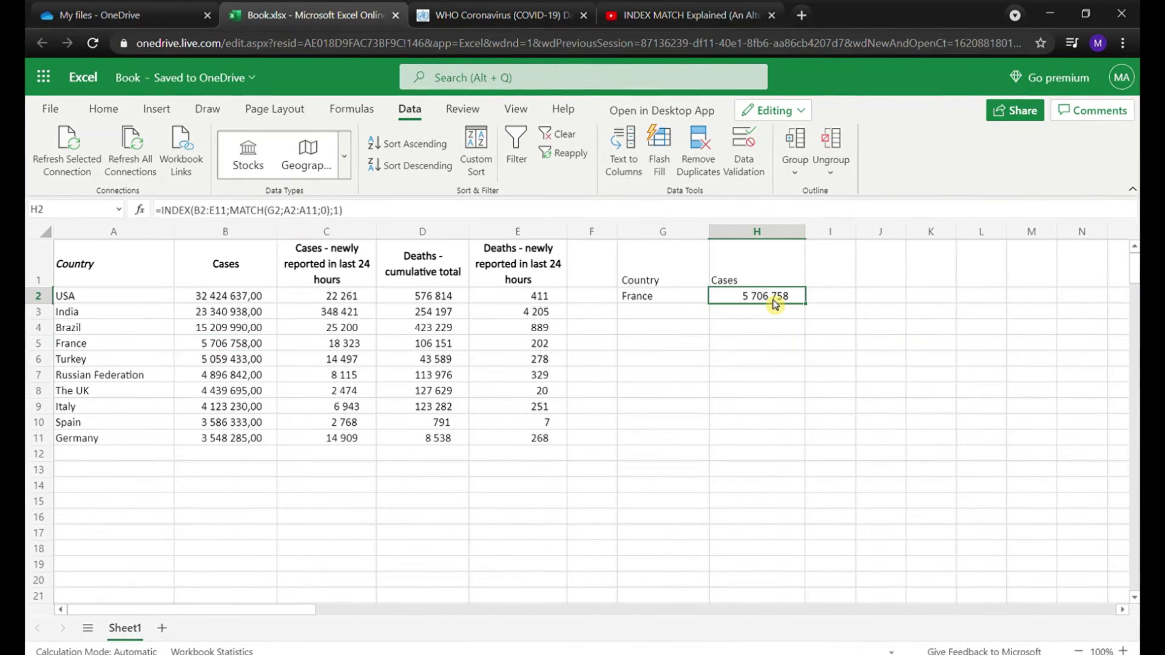
{"action": "double_click", "coordinate": [896, 301]}
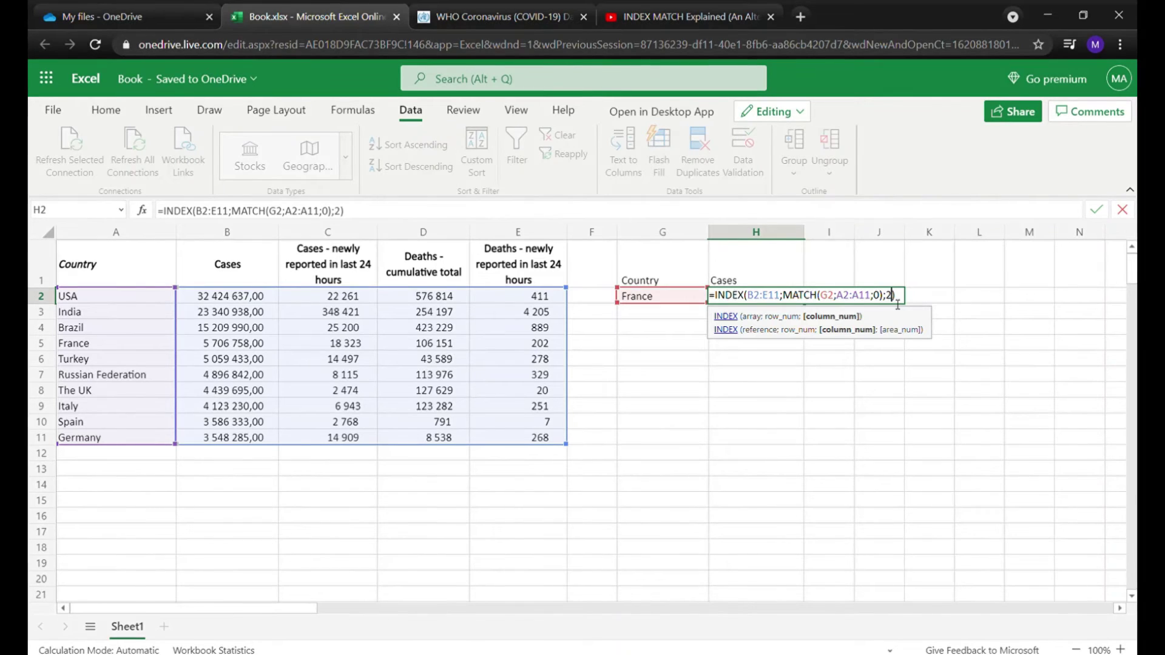
{"action": "key", "text": "Return"}
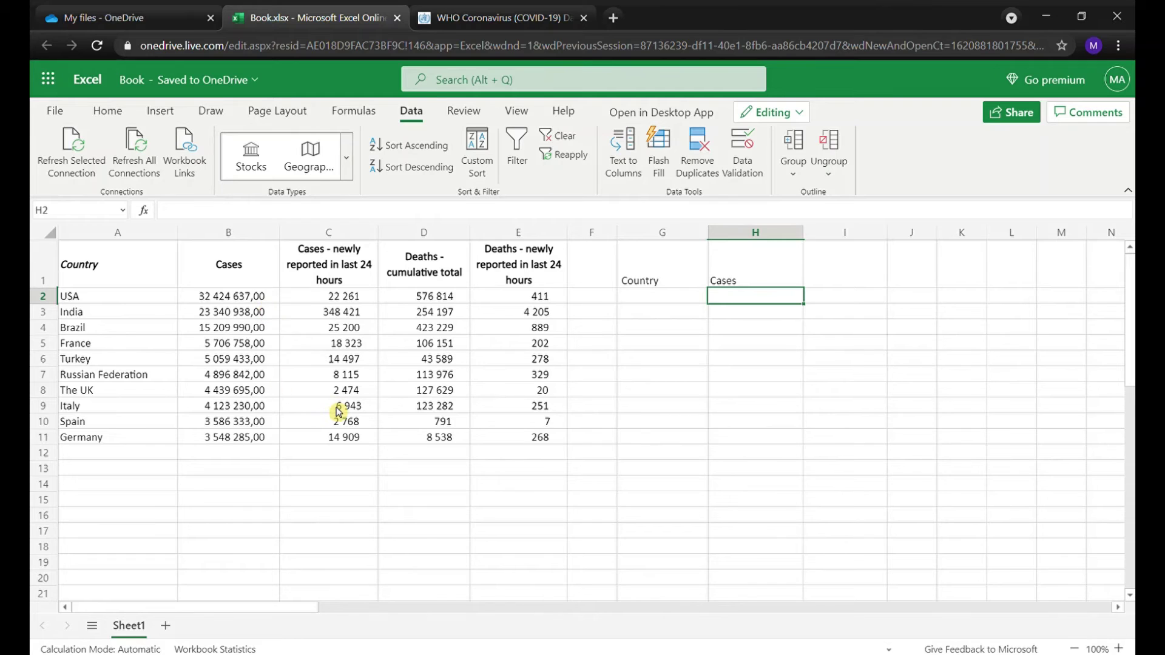
- Copy Brazil's case count from B4 into I1 as the lookup value for a reverse lookup
{"action": "left_click", "coordinate": [267, 337]}
{"action": "key", "text": "ctrl+c"}
{"action": "left_click", "coordinate": [827, 285]}
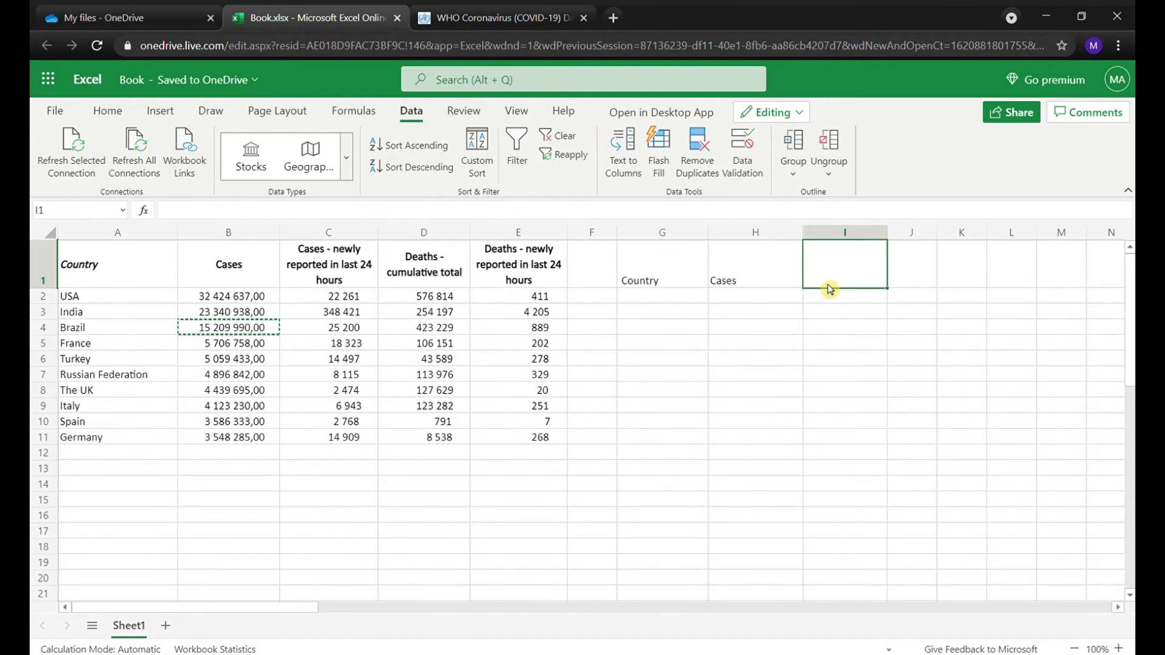
{"action": "key", "text": "ctrl+v"}
- Start an INDEX formula in H2 with the country names A2:A11 as the array
{"action": "left_click", "coordinate": [751, 297]}
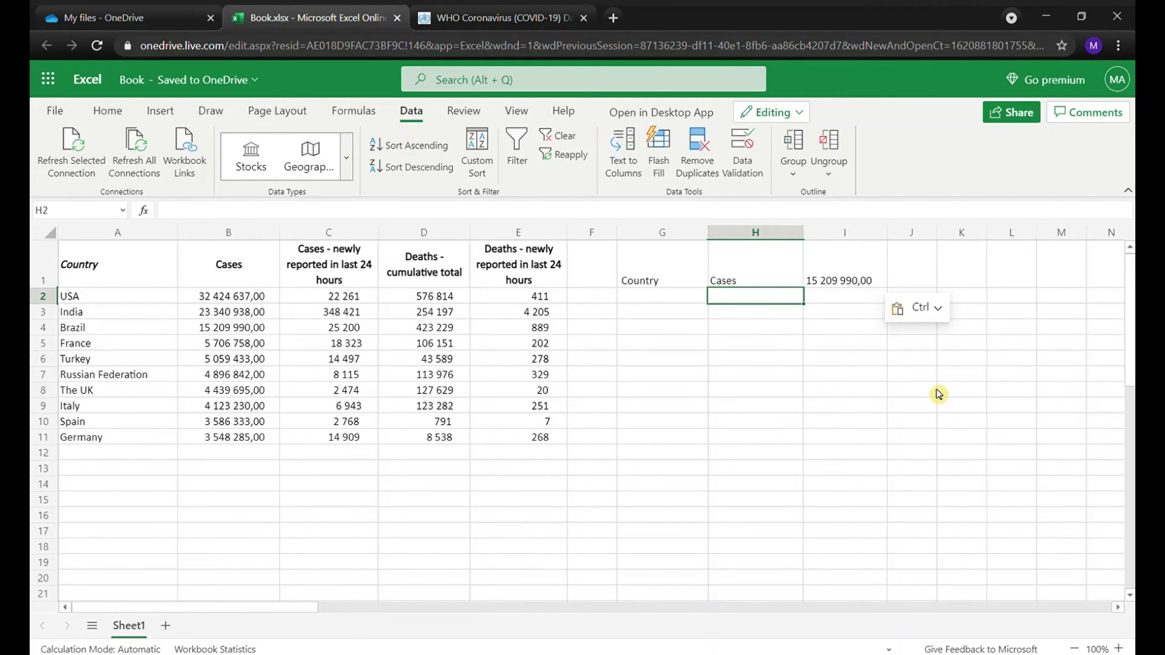
{"action": "type", "text": "=ikndex"}
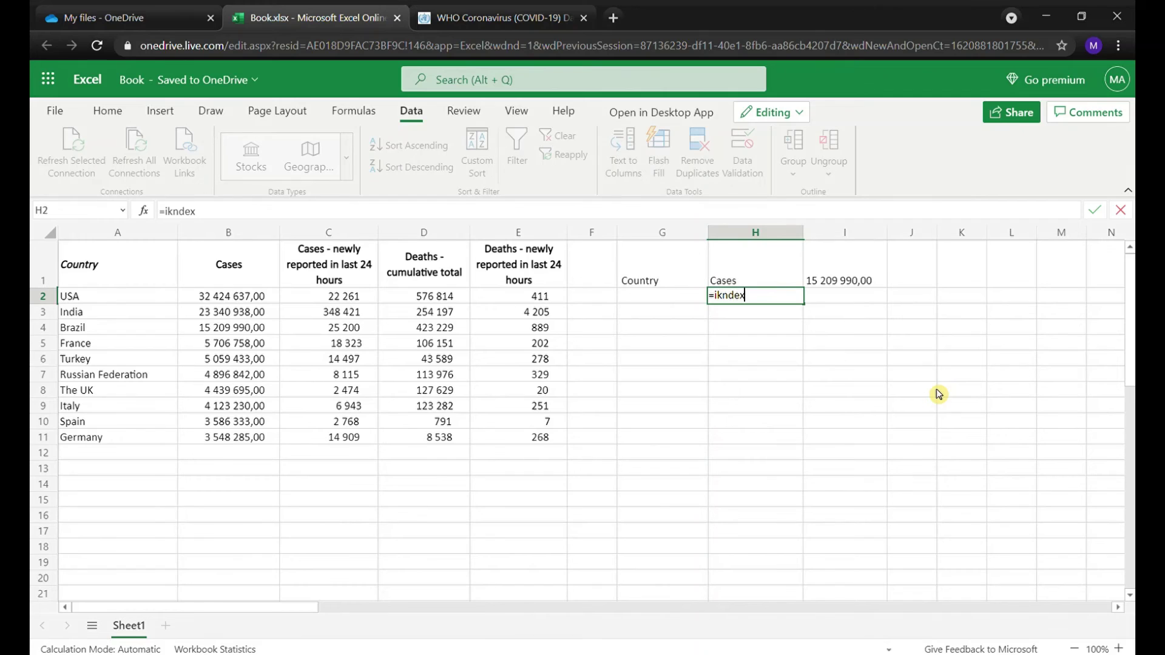
{"action": "key", "text": "BackSpace"}
{"action": "key", "text": "BackSpace"}
{"action": "key", "text": "BackSpace"}
{"action": "key", "text": "BackSpace"}
{"action": "key", "text": "BackSpace"}
{"action": "type", "text": "ndex"}
{"action": "key", "text": "Tab"}
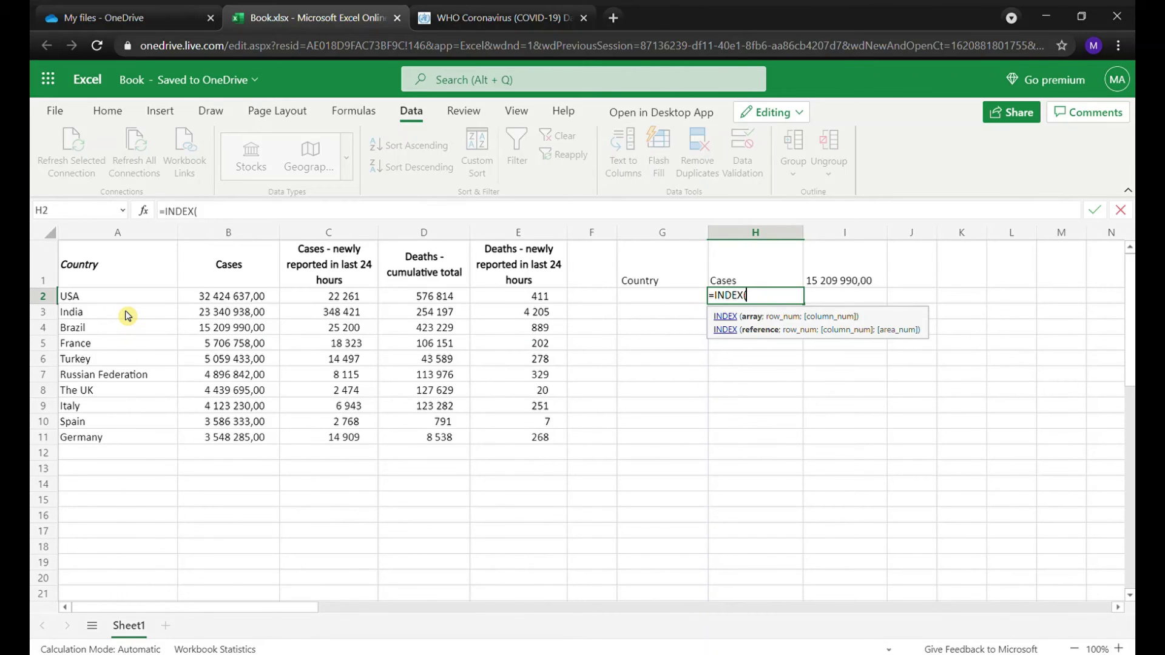
{"action": "left_click_drag", "start_coordinate": [156, 302], "coordinate": [152, 437]}
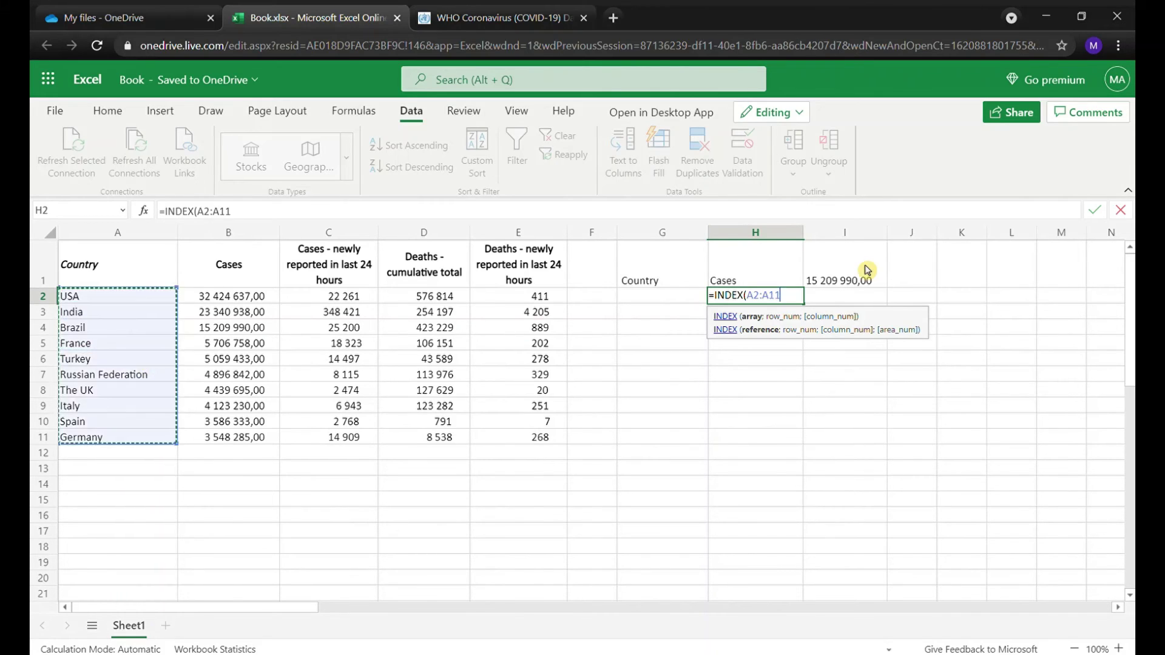
- Complete the INDEX formula with MATCH(I1;B2:B11;0) as the row number and 1 as the column number
{"action": "type", "text": ";MATCH("}
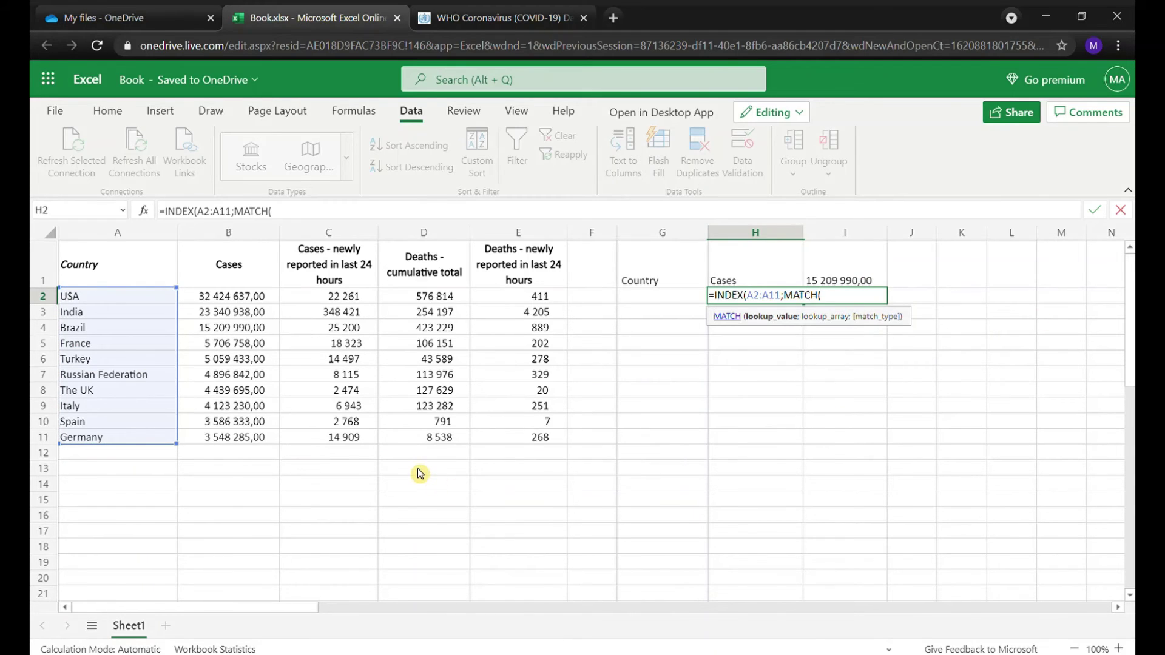
{"action": "left_click", "coordinate": [874, 282]}
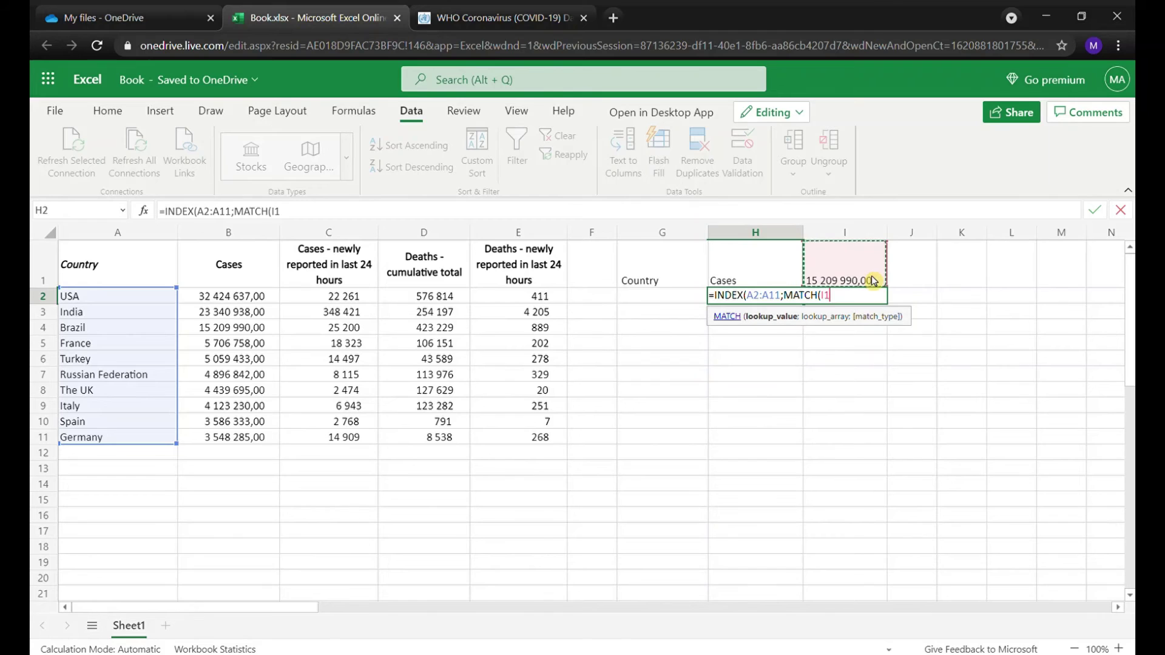
{"action": "type", "text": ";"}
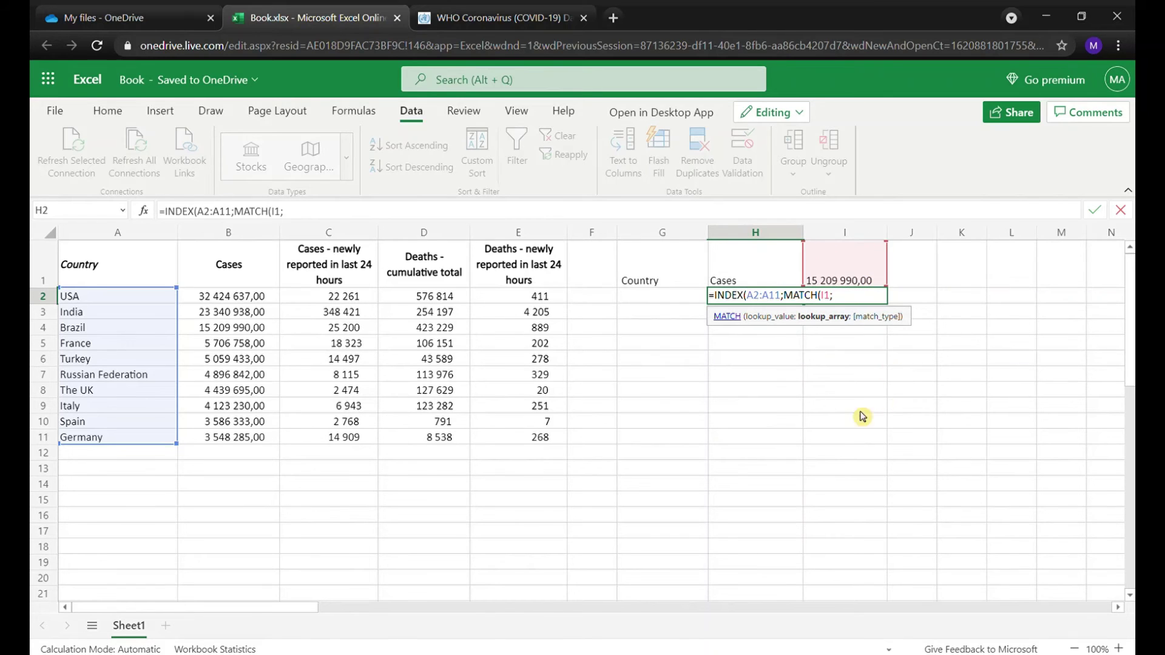
{"action": "left_click_drag", "start_coordinate": [243, 297], "coordinate": [241, 441]}
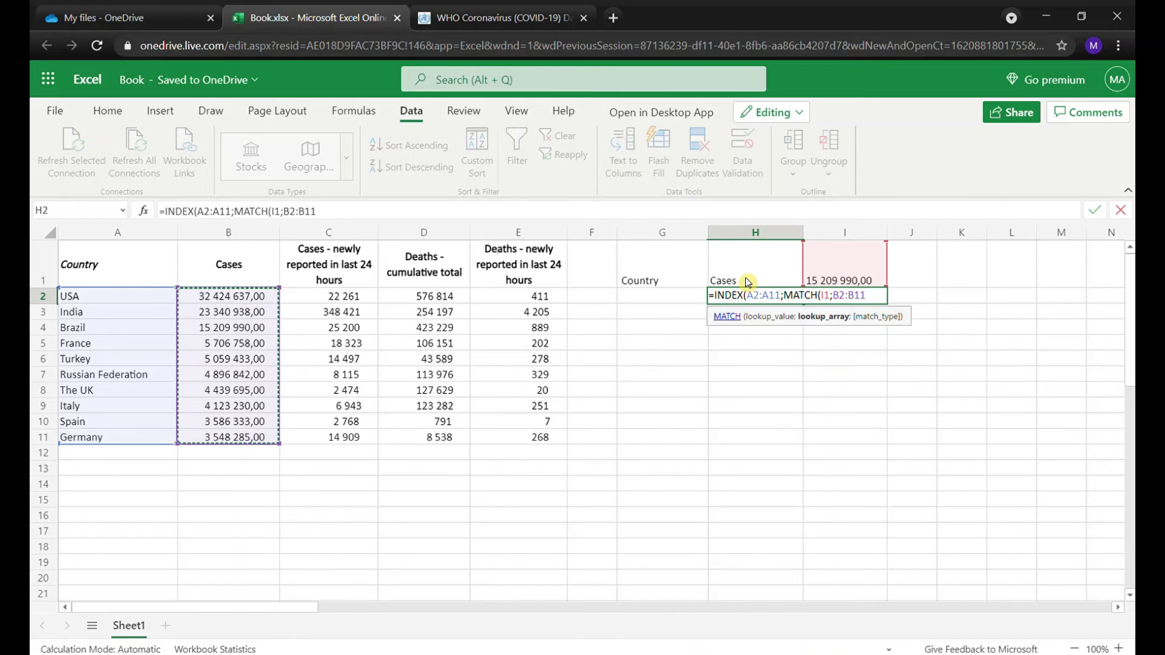
{"action": "type", "text": ";0"}
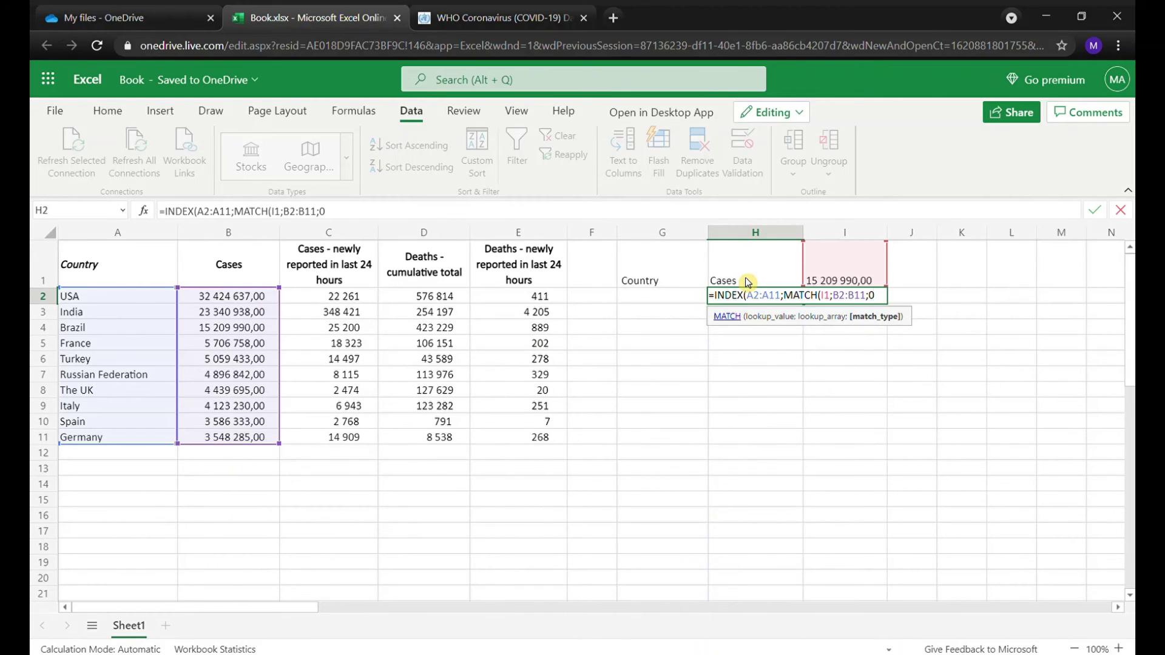
{"action": "type", "text": ");"}
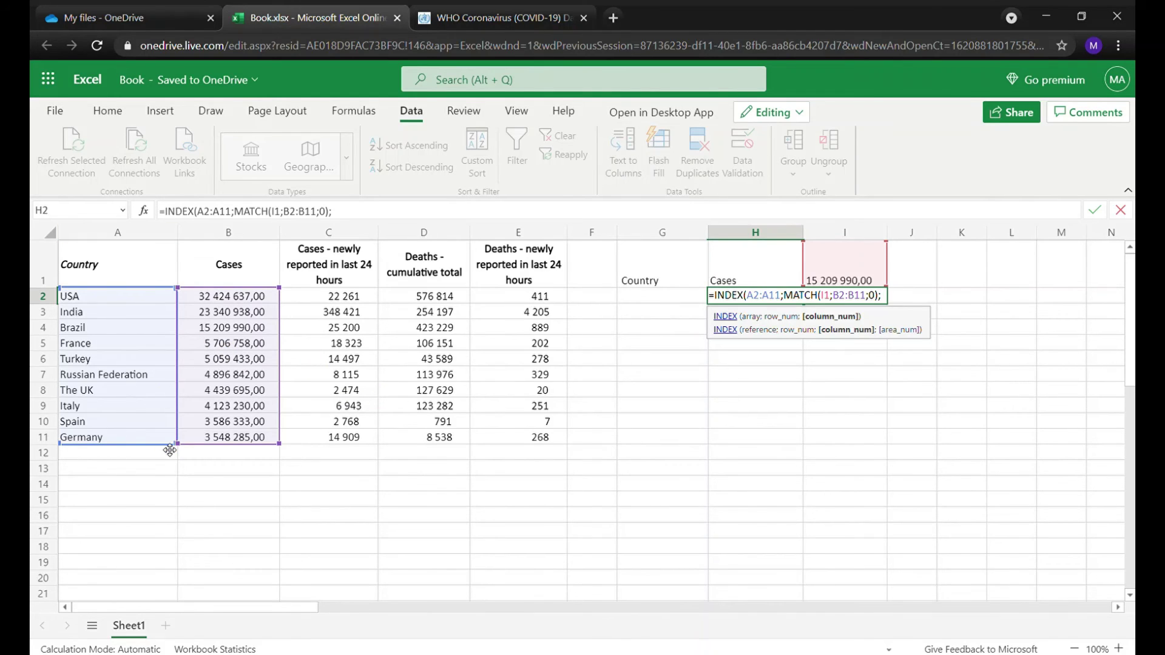
{"action": "type", "text": "1)"}
{"action": "key", "text": "Return"}
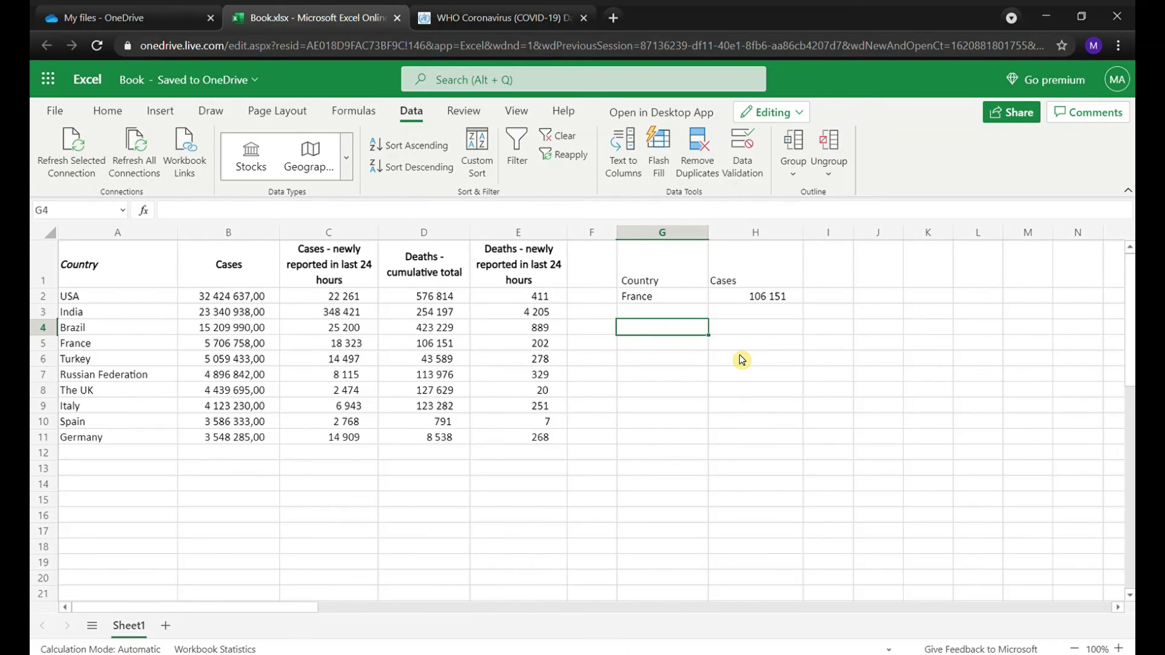
- Enter an XLOOKUP formula in G4 with G2 as lookup value, A2:A11 as lookup array and B2:B11 as return array
{"action": "type", "text": "=x"}
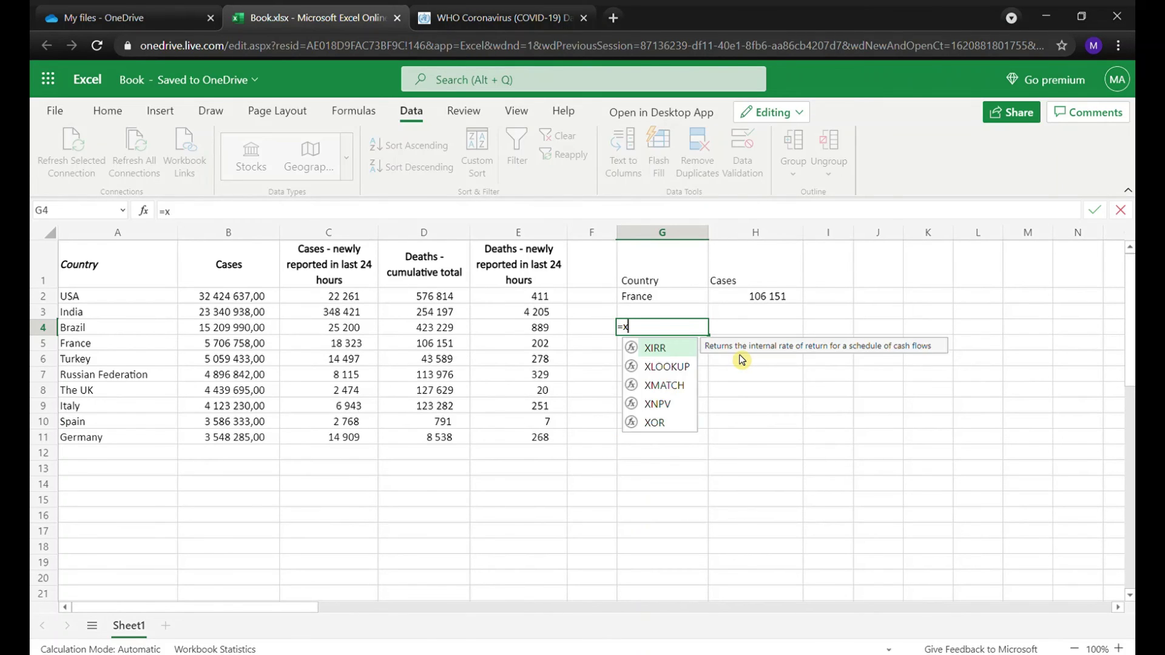
{"action": "type", "text": "l"}
{"action": "key", "text": "Tab"}
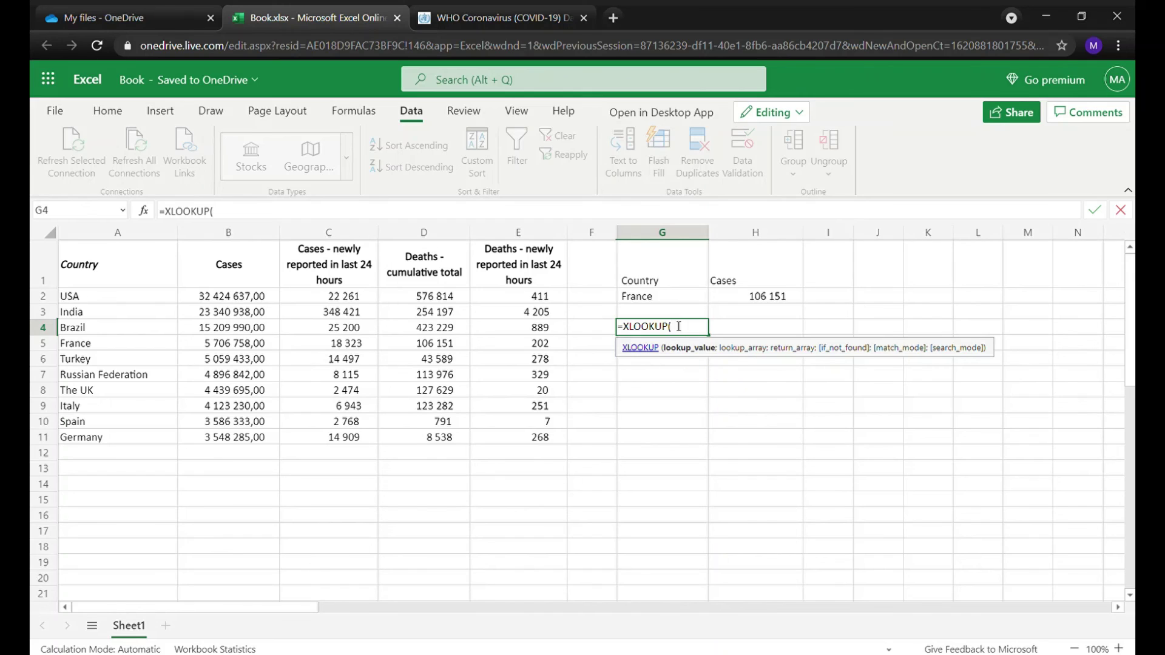
{"action": "left_click", "coordinate": [687, 301]}
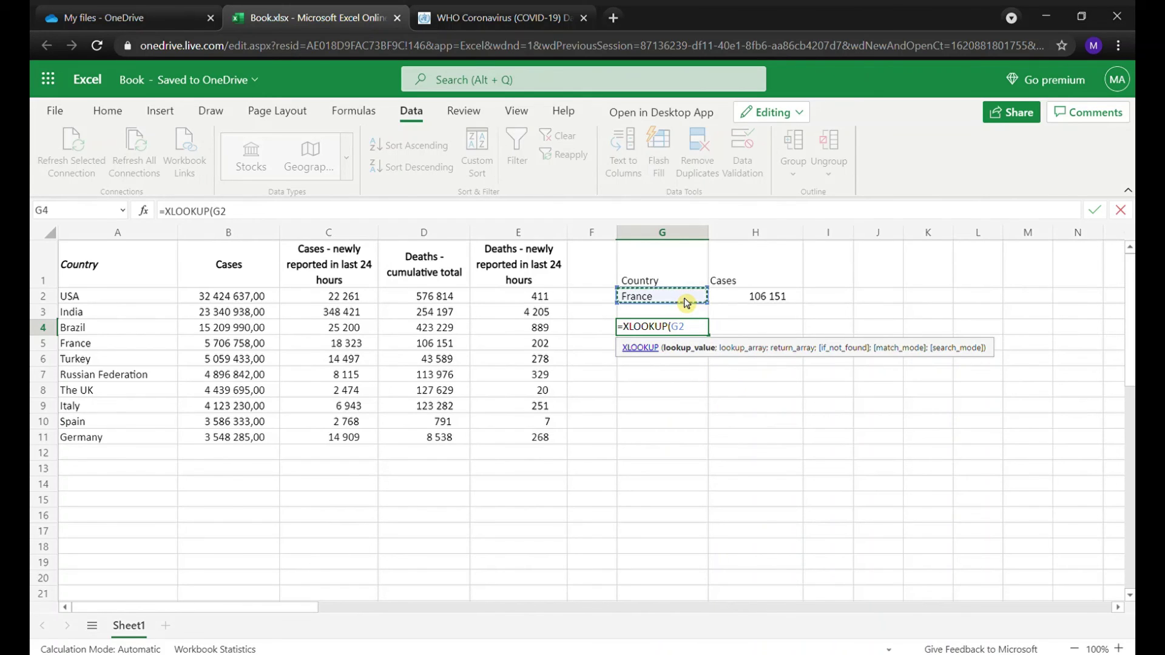
{"action": "type", "text": ";"}
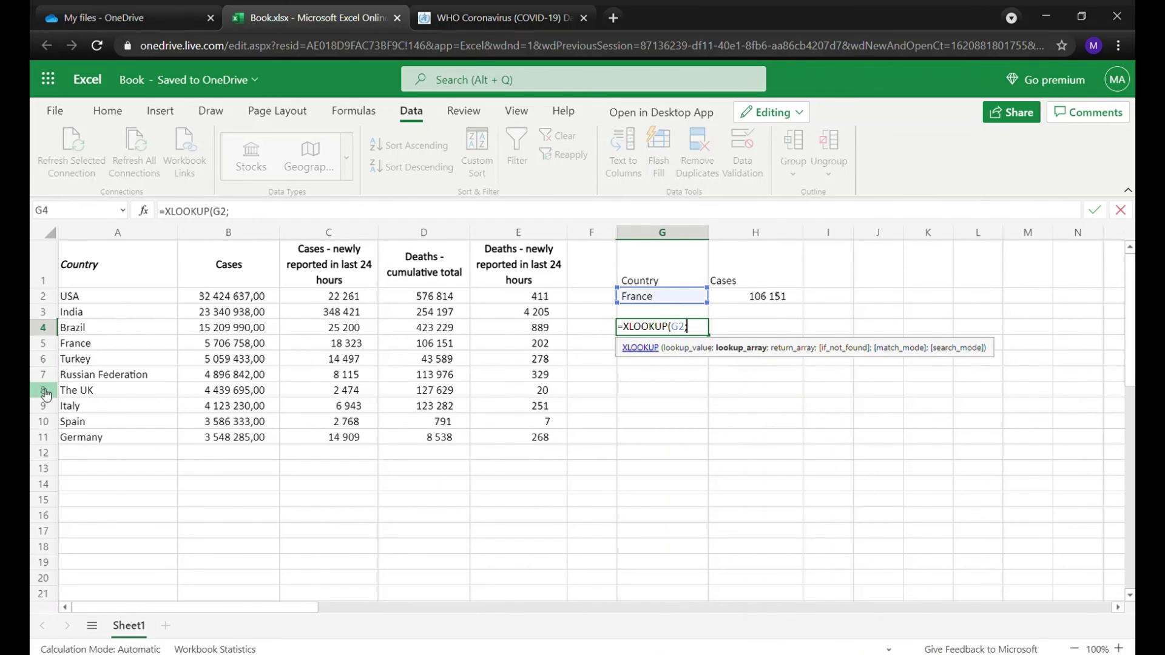
{"action": "left_click_drag", "start_coordinate": [105, 296], "coordinate": [111, 444]}
{"action": "type", "text": ";"}
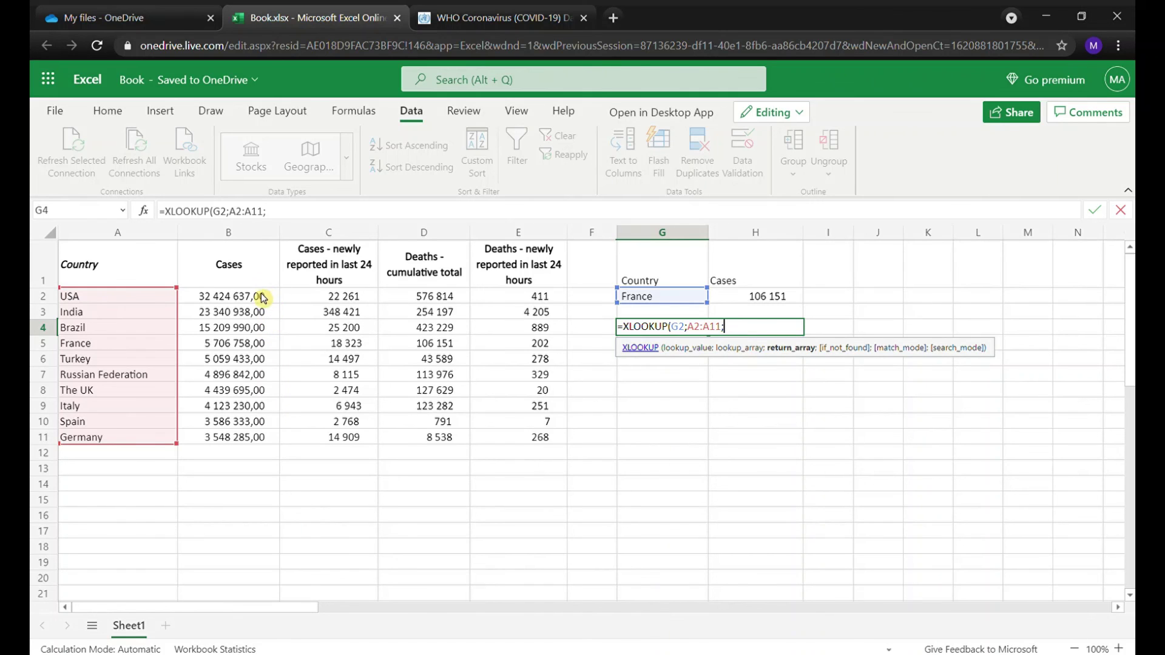
{"action": "left_click_drag", "start_coordinate": [267, 296], "coordinate": [272, 438]}
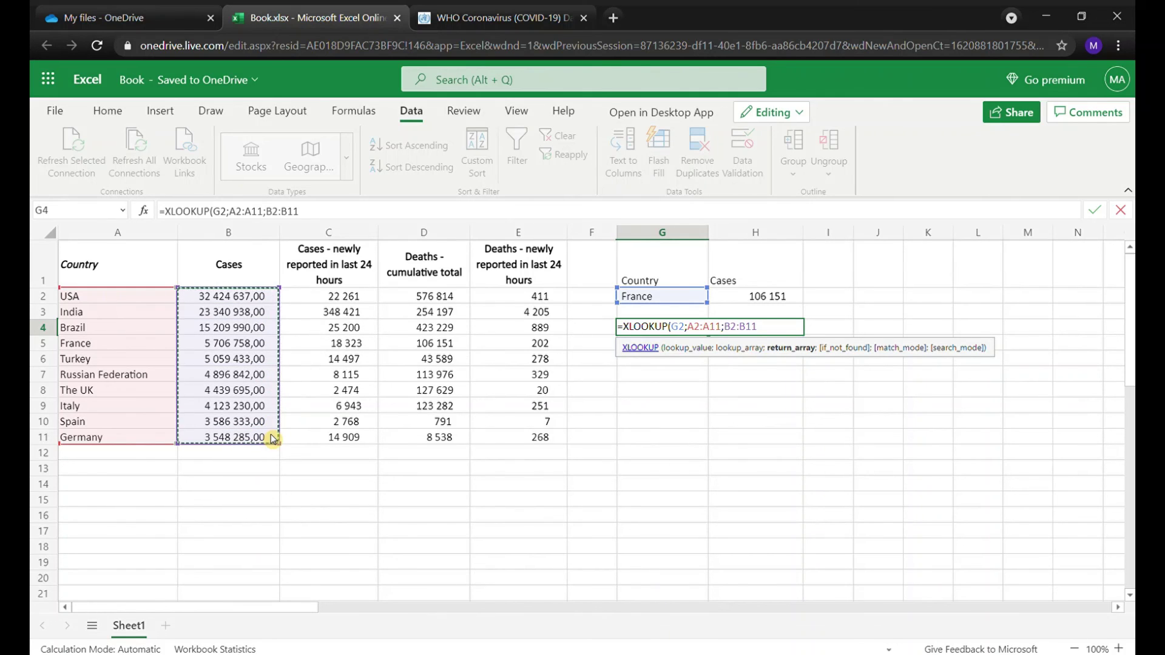
{"action": "type", "text": ";"}
{"action": "key", "text": "Return"}
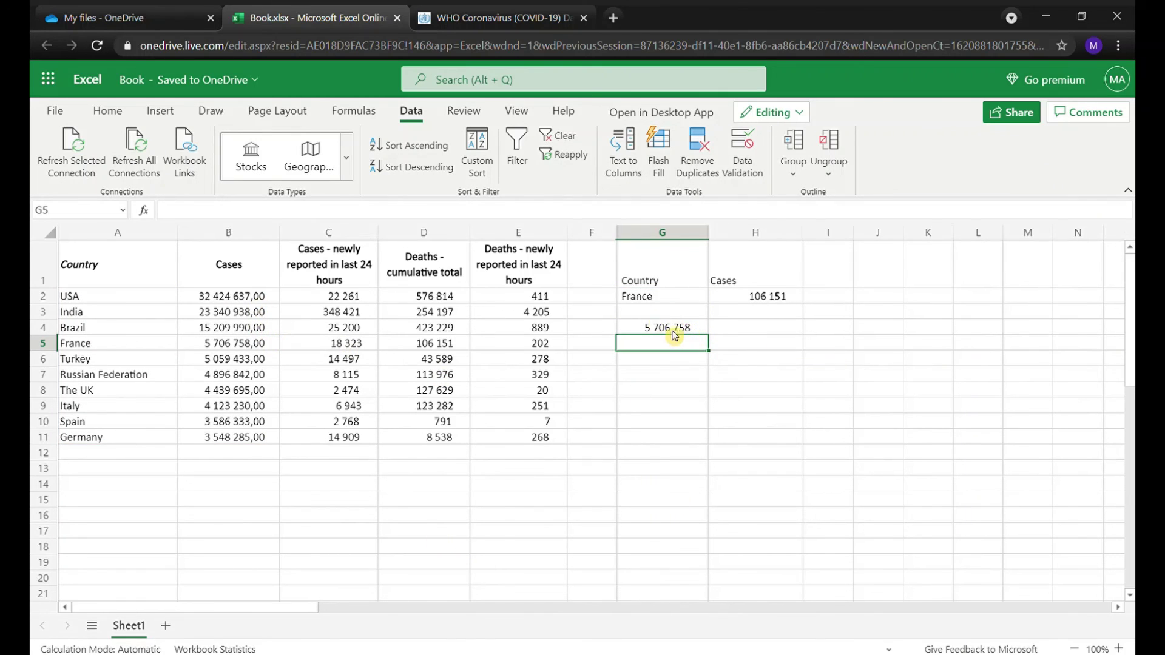
- Compare the XLOOKUP result in G4 with France's case count in B5 and review its formula
{"action": "left_click", "coordinate": [274, 348]}
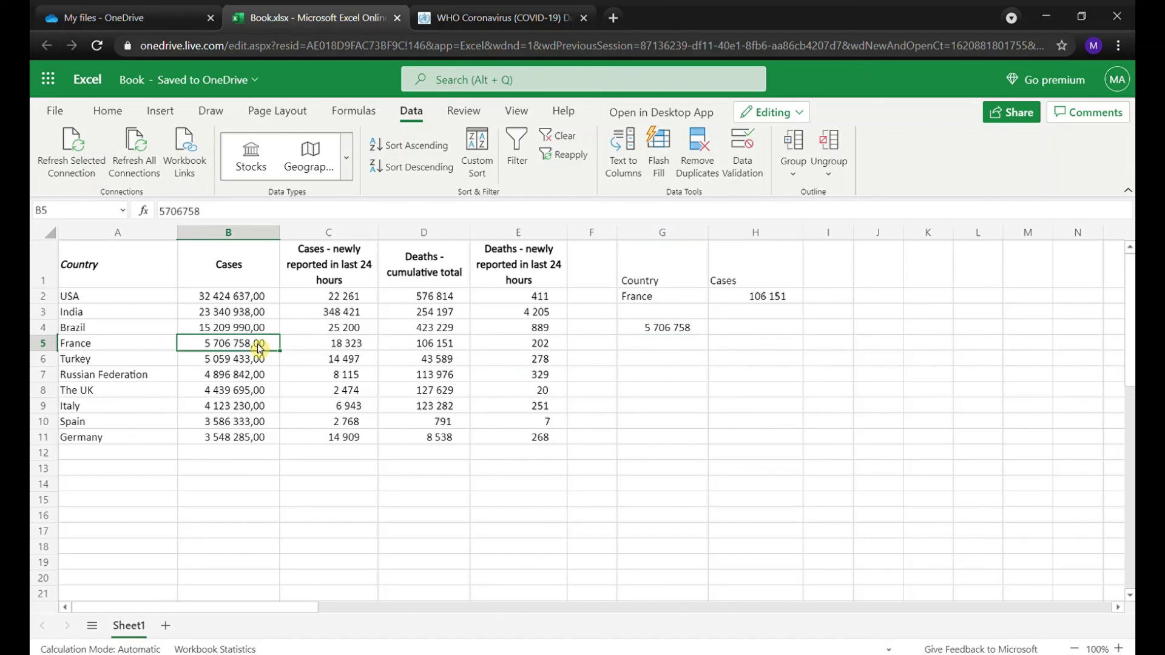
{"action": "left_click", "coordinate": [670, 331]}
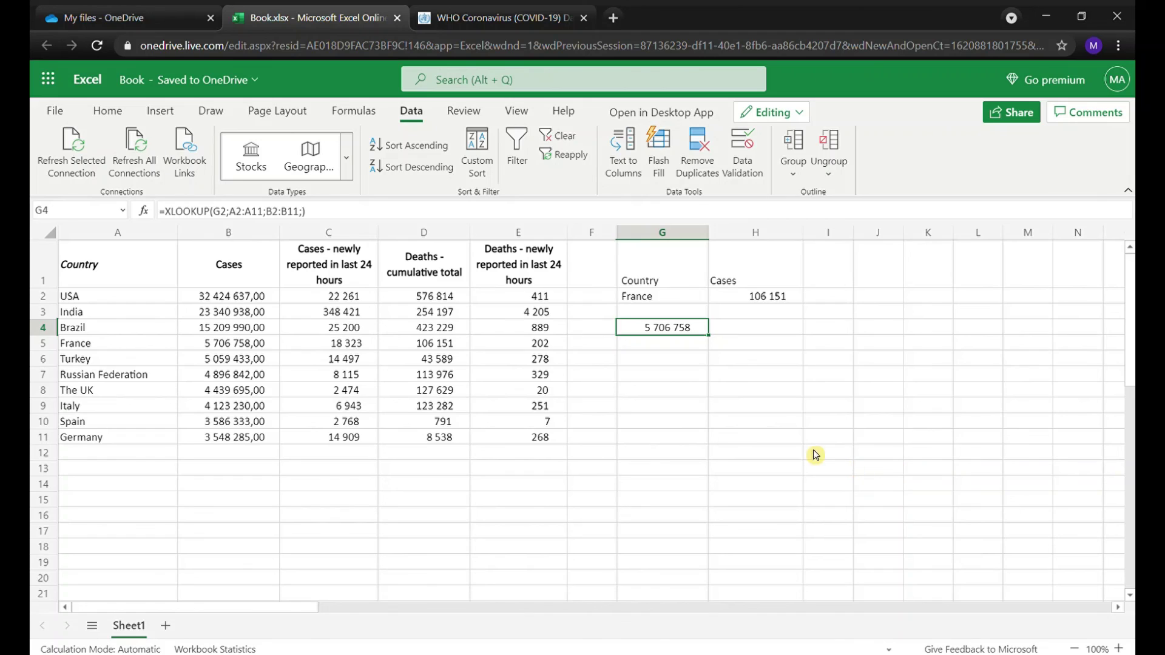
{"action": "left_click", "coordinate": [680, 347]}
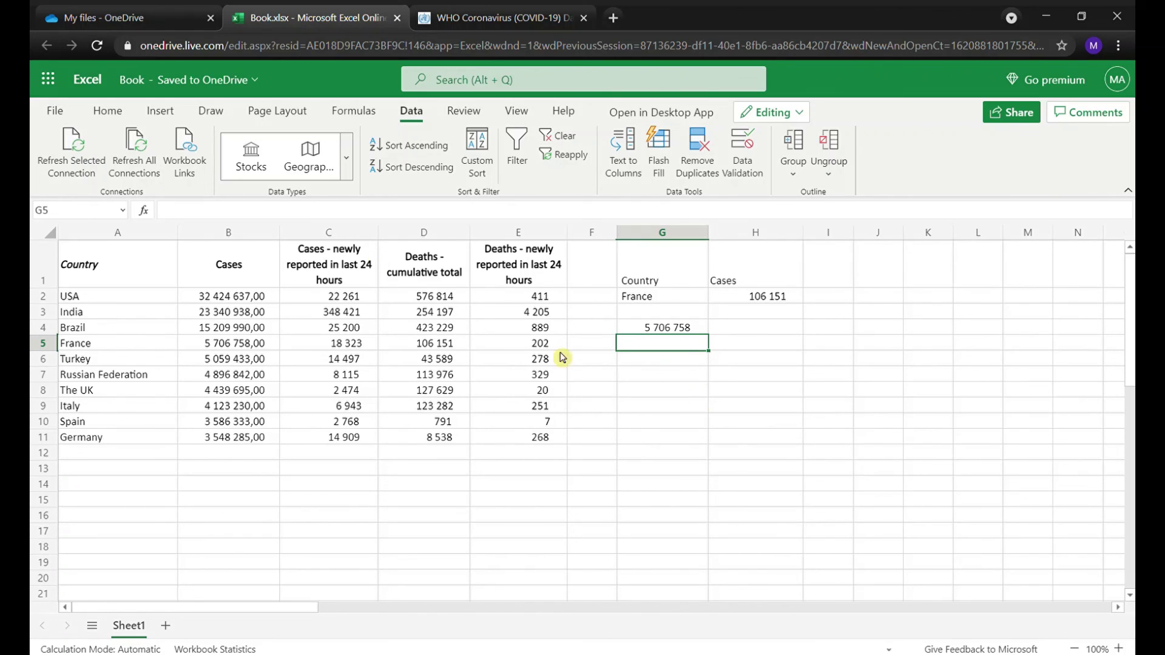